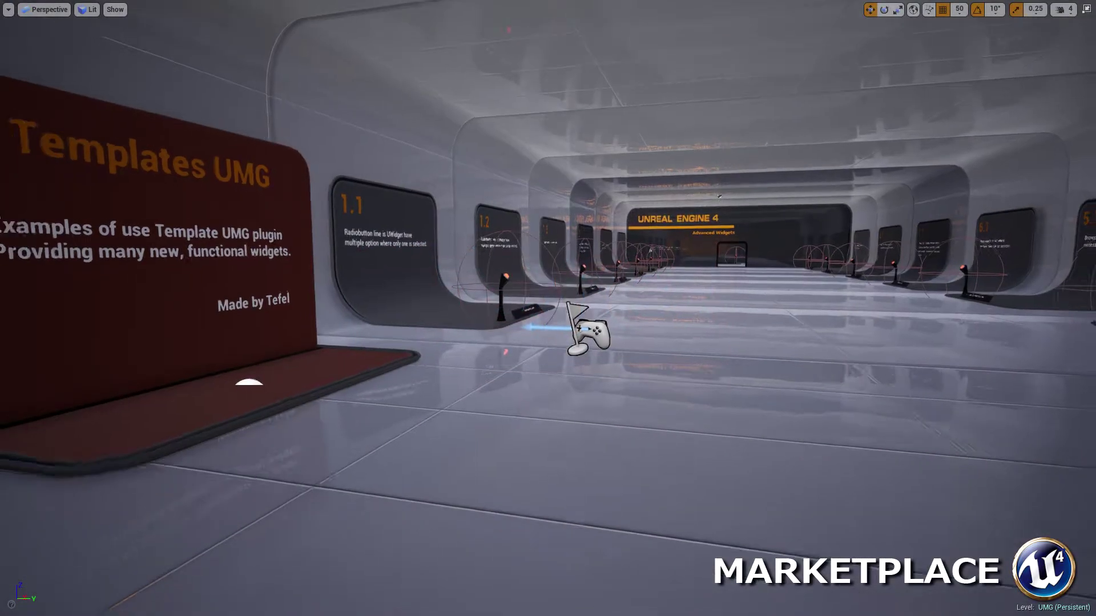
# Navigate the showcase level past the Templates UMG sign to view the 1.1 Radiobutton Lines display
pyautogui.press('w')
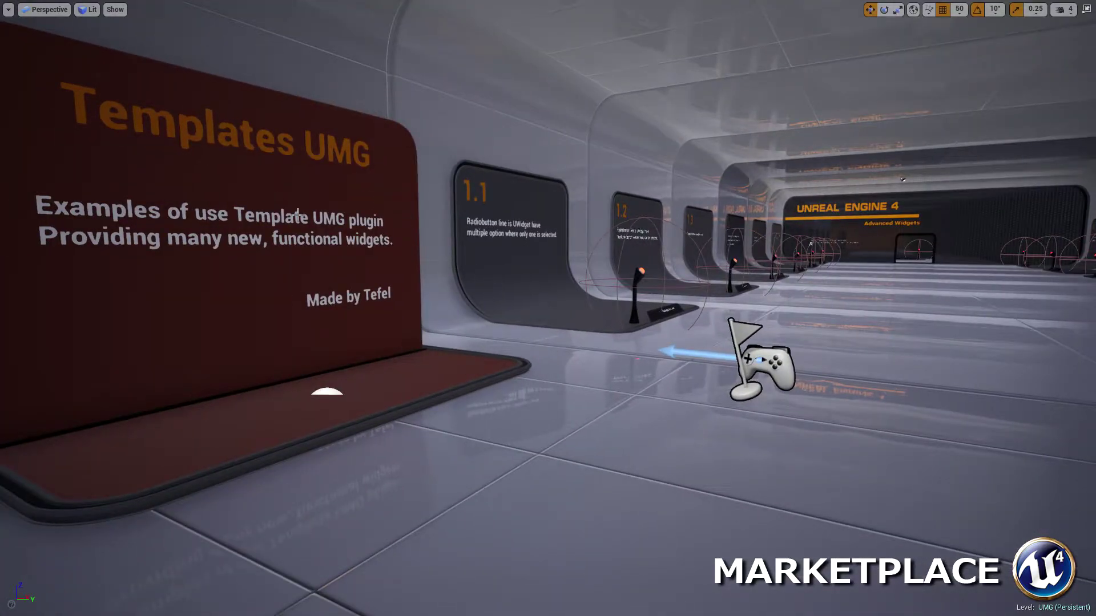
pyautogui.press('w')
pyautogui.moveTo(448, 307); pyautogui.dragTo(292, 271, button='right')
pyautogui.press('d')
pyautogui.press('a')
pyautogui.press('e')
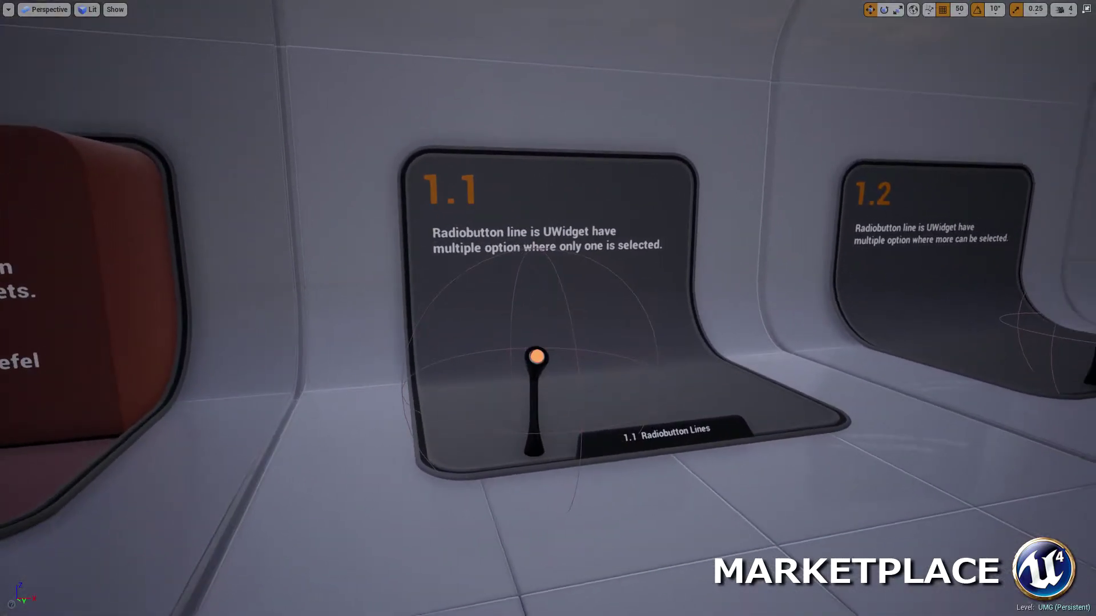
pyautogui.click(501, 252)
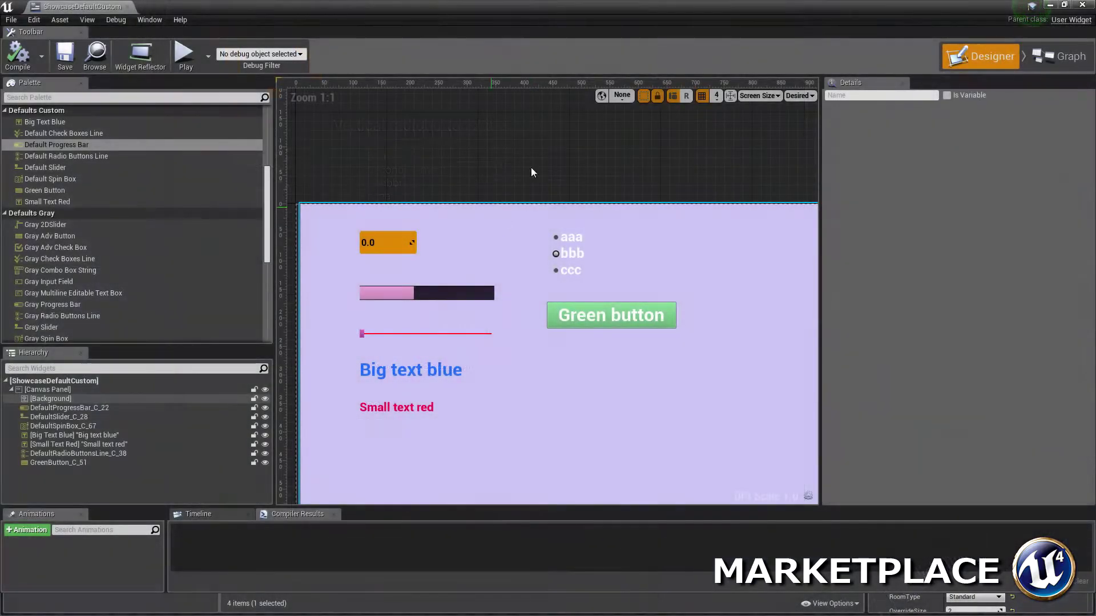
# Add a Big Text Blue widget from Defaults Custom to the canvas beside the radio buttons, at about X 632, Y 68
pyautogui.scroll(5, 200, 202)
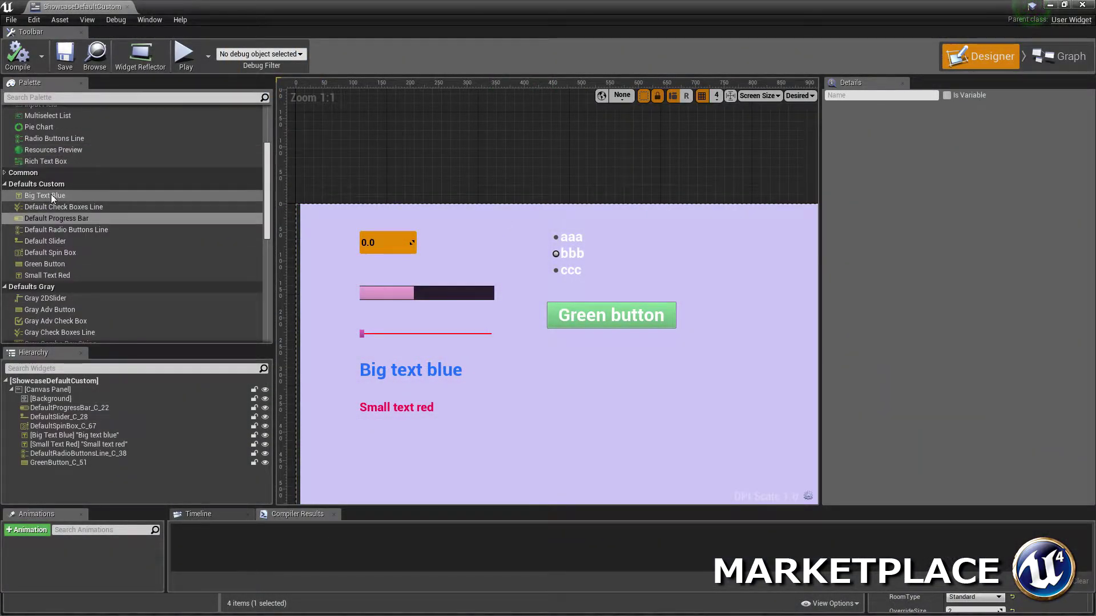
pyautogui.click(103, 217)
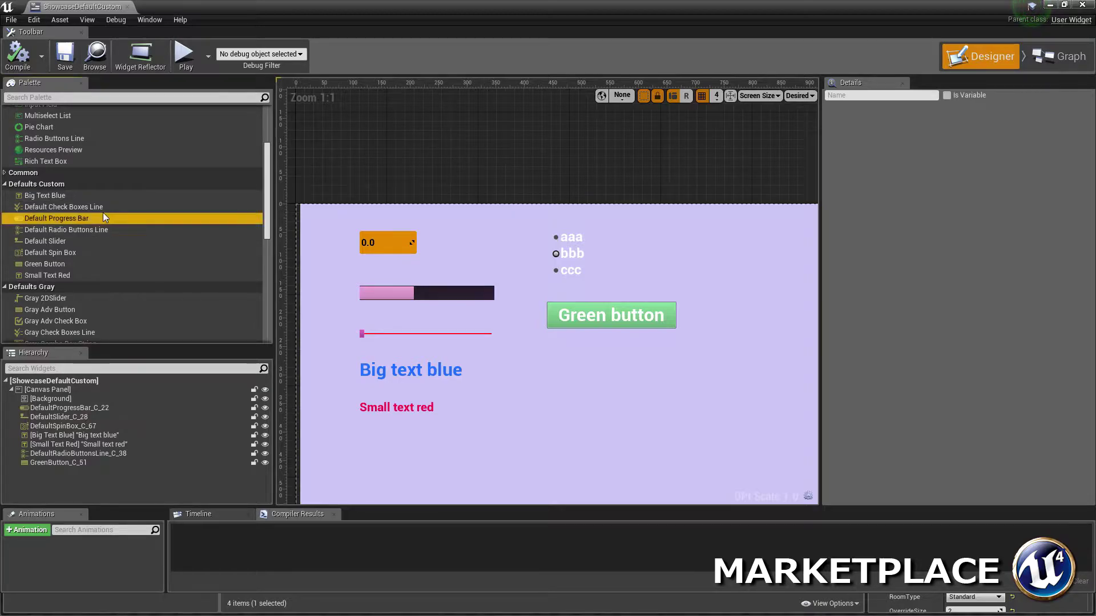
pyautogui.click(98, 207)
pyautogui.click(40, 196)
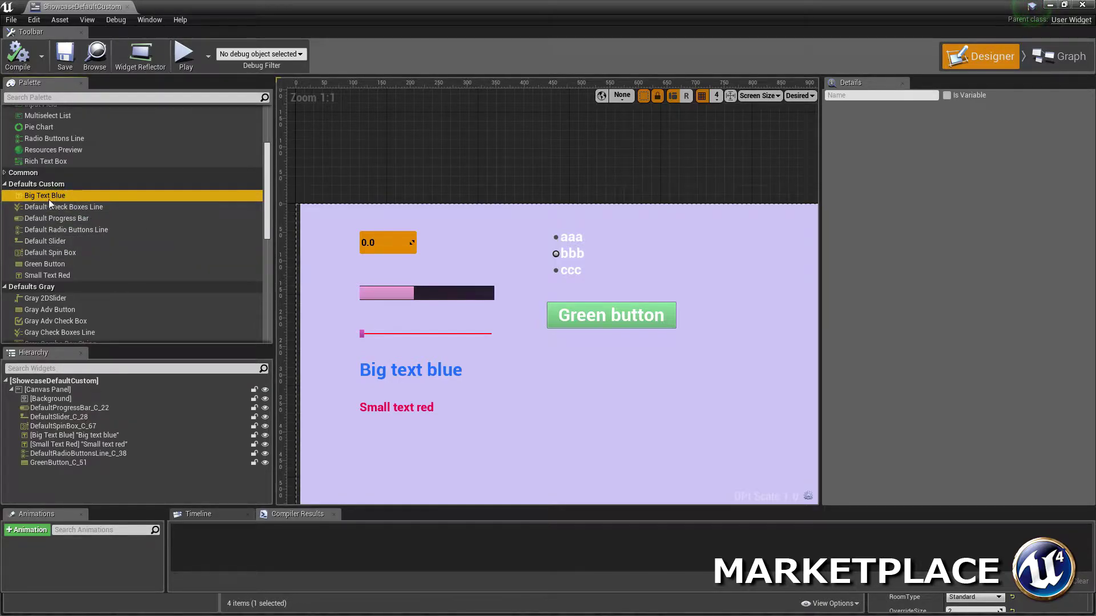
pyautogui.moveTo(528, 279); pyautogui.dragTo(658, 247)
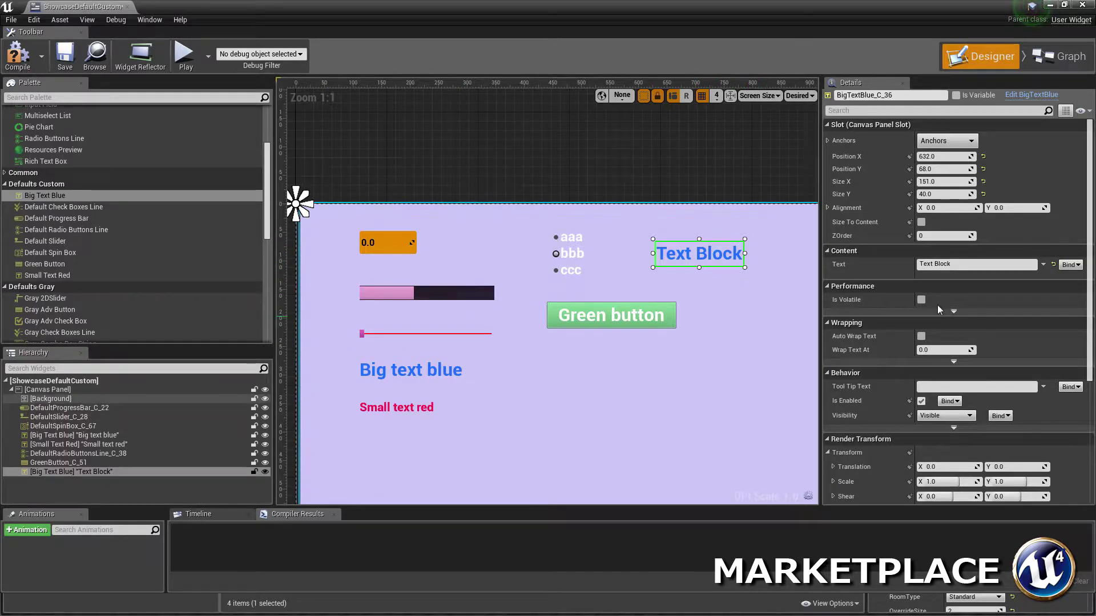
pyautogui.moveTo(769, 255); pyautogui.dragTo(677, 240, button='right')
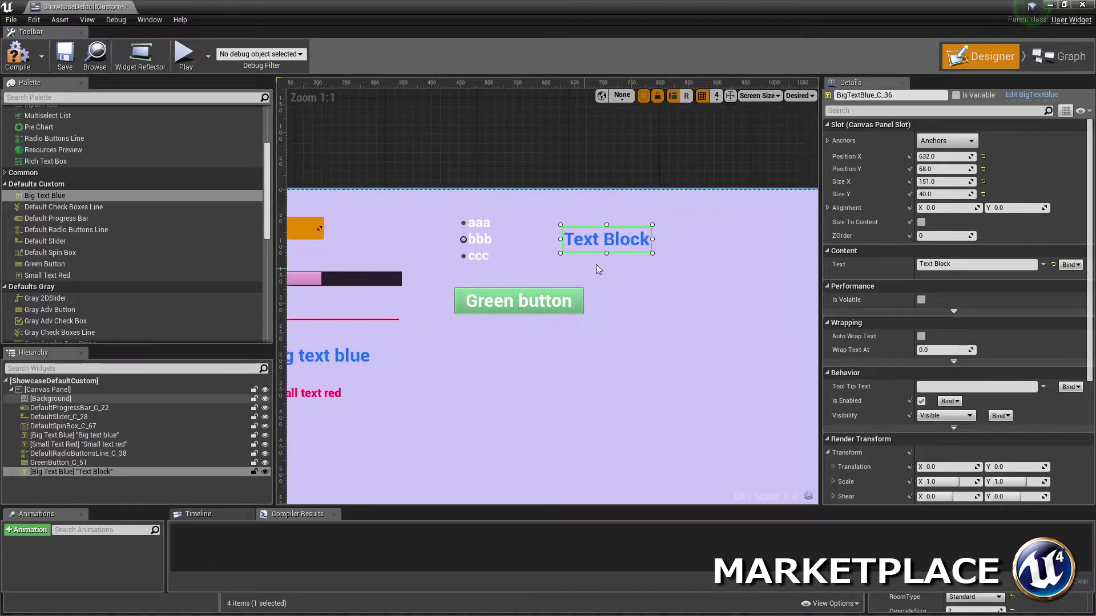
# Inspect the BigTextBlue class defaults and its Color and Opacity setting, close them, and reselect the new text block
pyautogui.click(1032, 95)
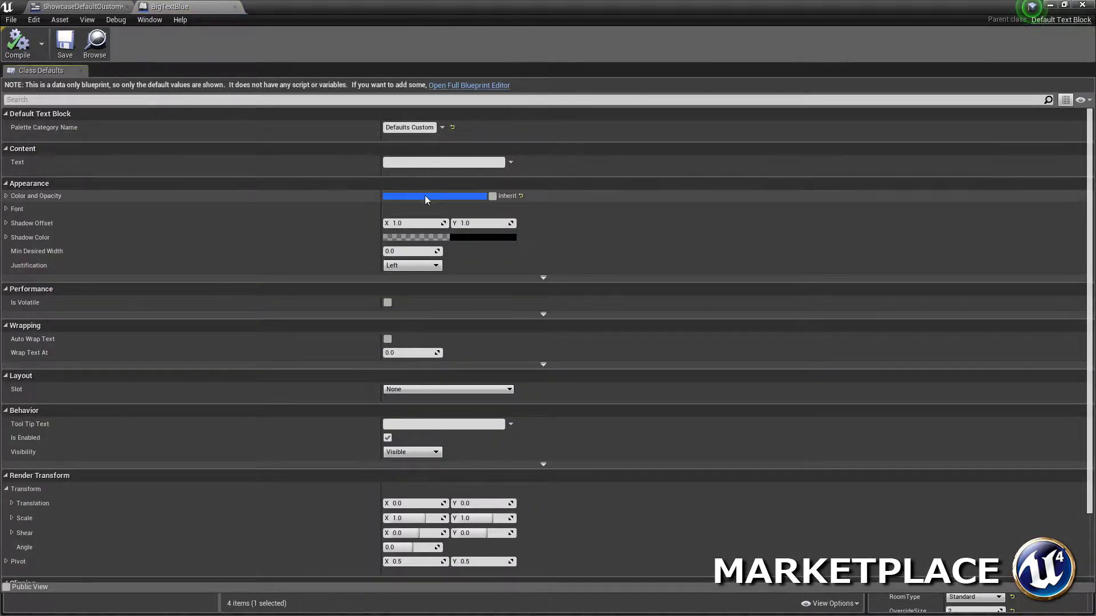
pyautogui.click(424, 197)
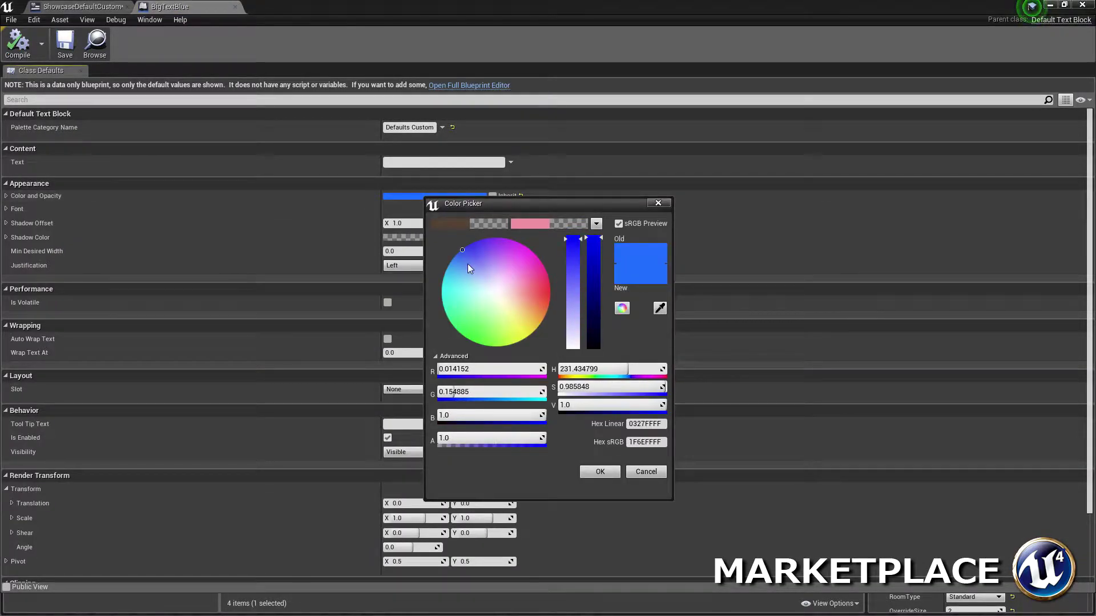
pyautogui.click(231, 4)
pyautogui.click(235, 7)
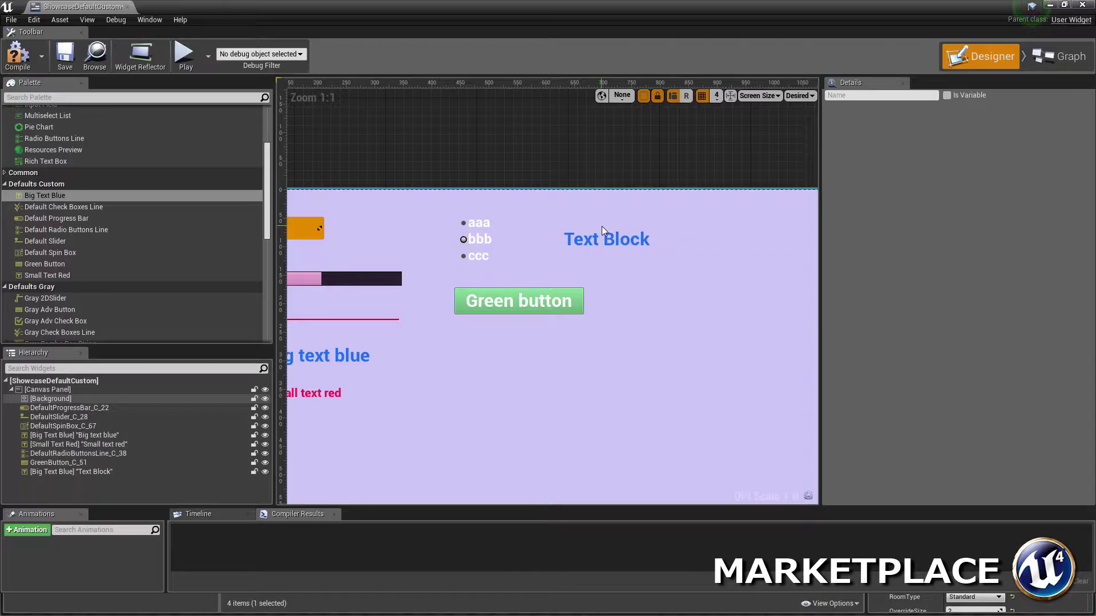
pyautogui.click(610, 236)
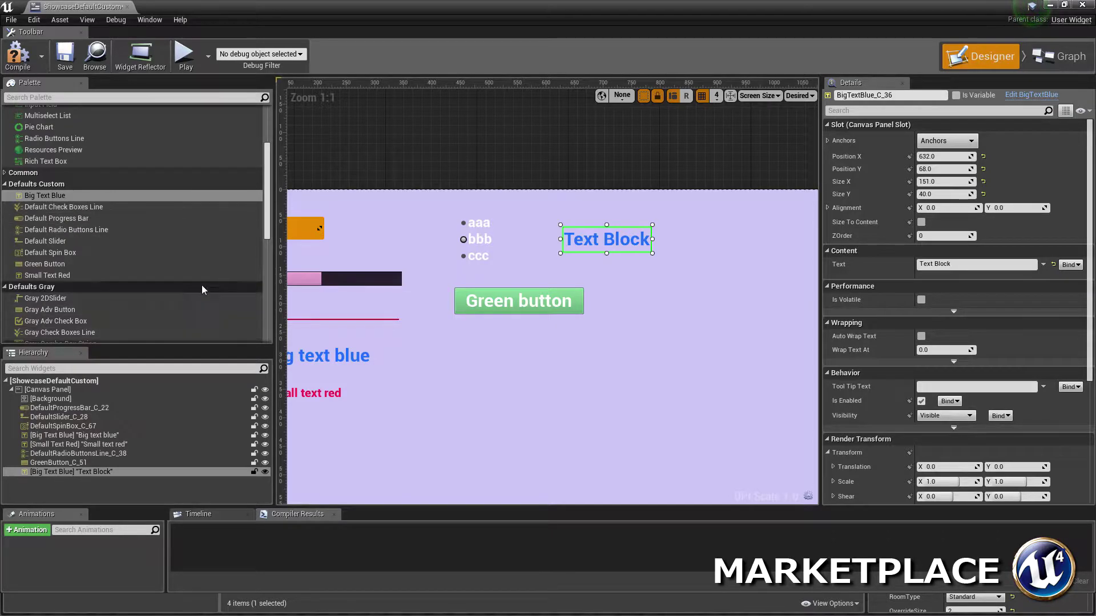
pyautogui.scroll(-9, 183, 238)
pyautogui.scroll(7, 161, 245)
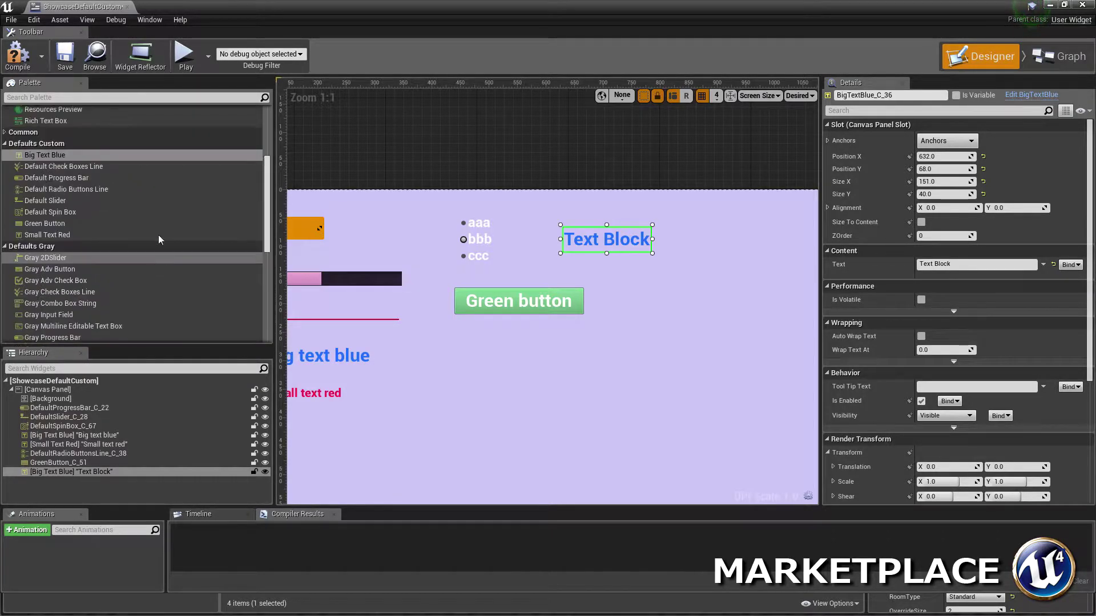
pyautogui.scroll(5, 159, 235)
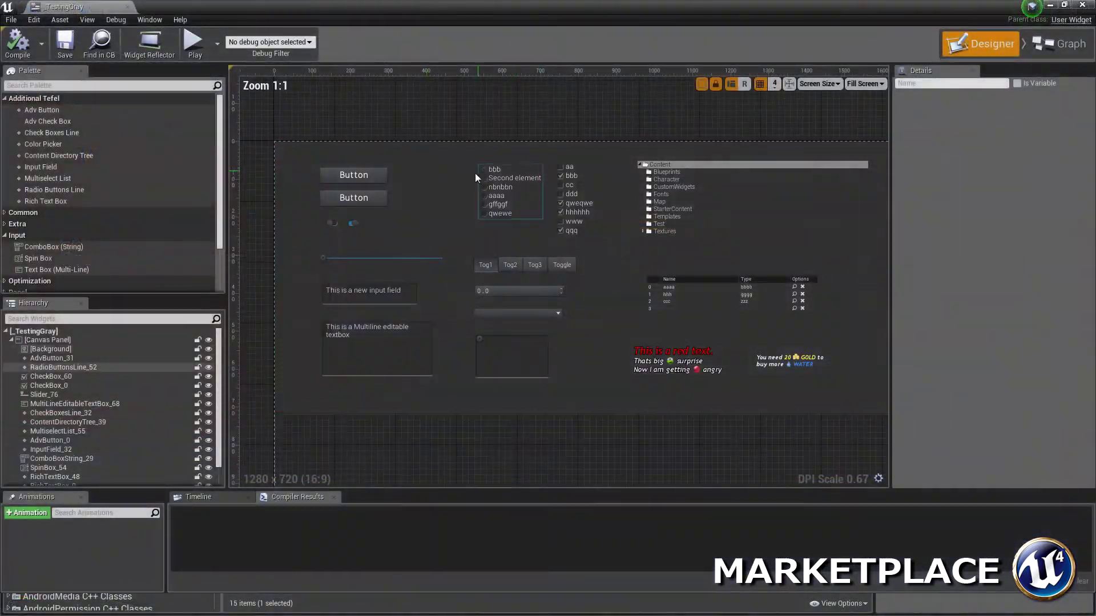
# Examine the gray-styled widgets in the _TestingGray layout and close it
pyautogui.scroll(1, 419, 183)
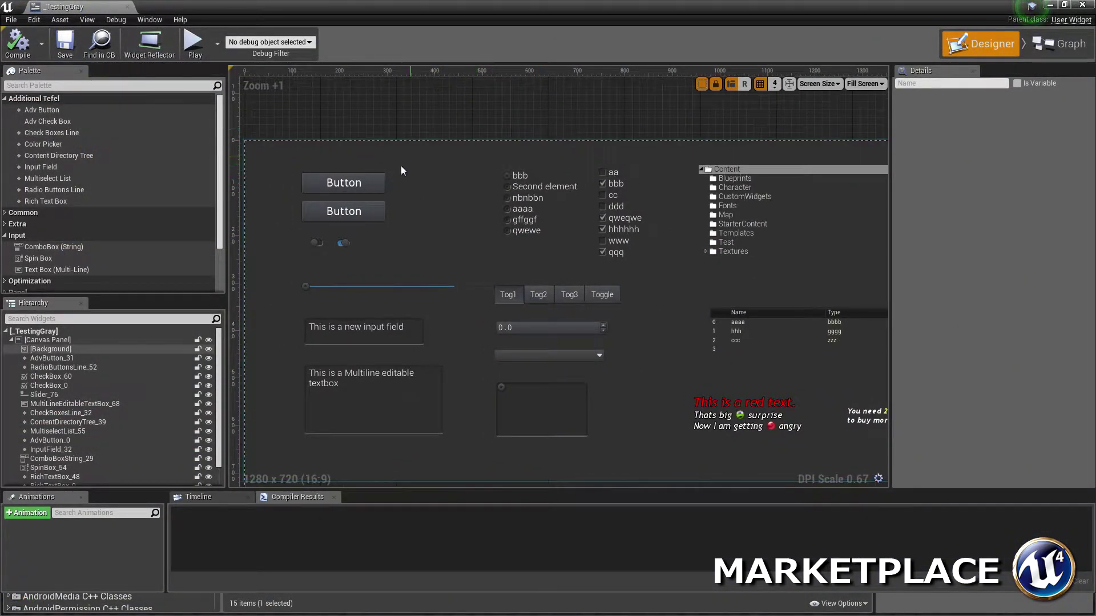
pyautogui.moveTo(425, 148); pyautogui.dragTo(427, 138, button='right')
pyautogui.scroll(-1, 440, 145)
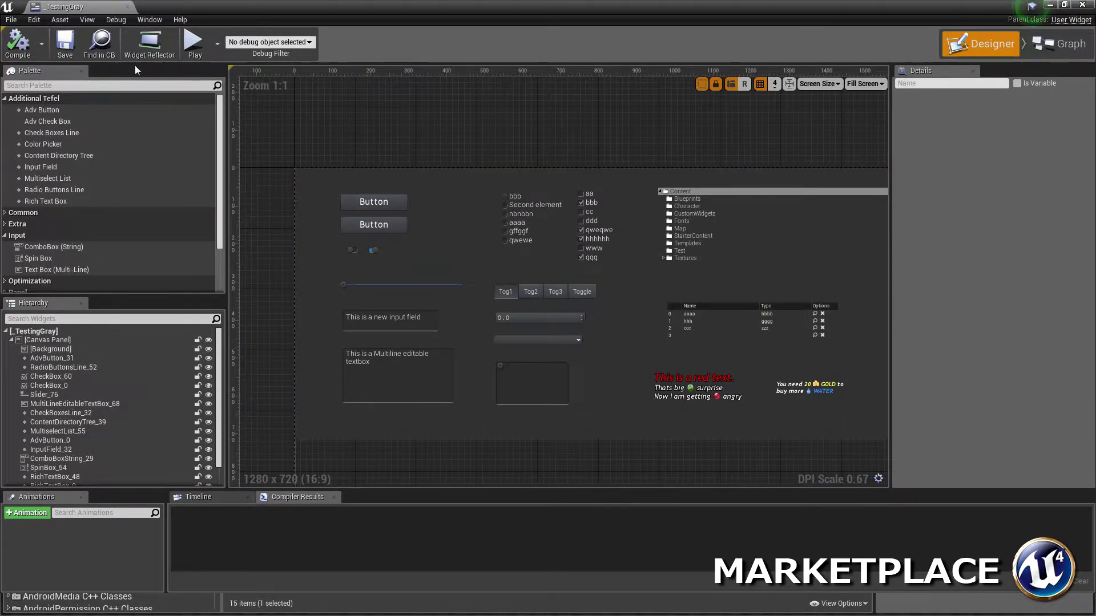
pyautogui.click(1082, 4)
# Open the _TestingWood widget, examine its wood-styled templates on the canvas, and close it
pyautogui.doubleClick(668, 464)
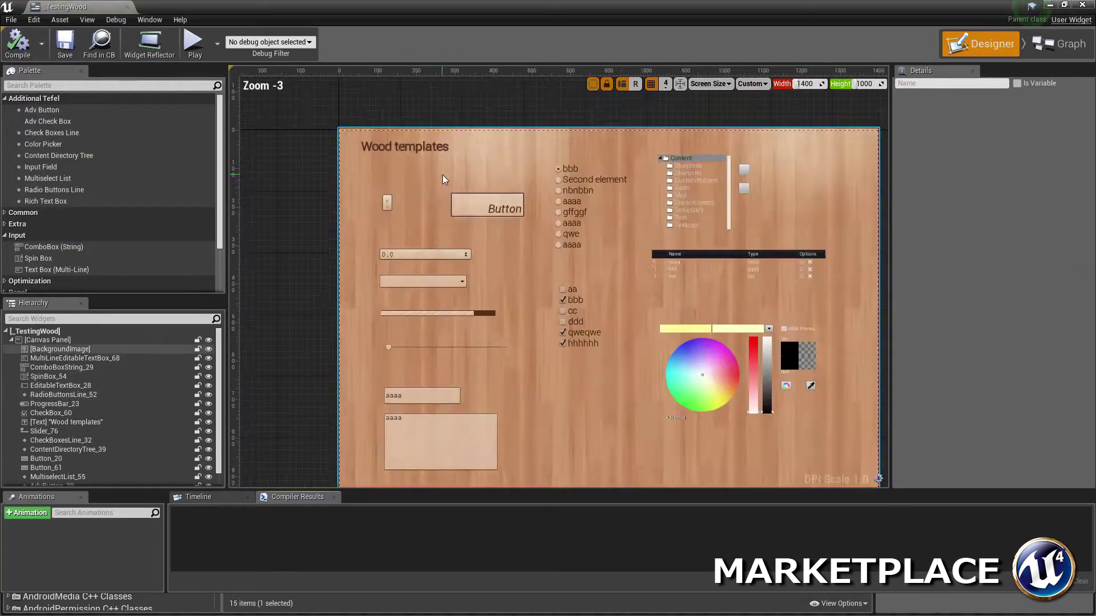
pyautogui.scroll(2, 447, 181)
pyautogui.moveTo(612, 225); pyautogui.dragTo(555, 213, button='right')
pyautogui.scroll(-2, 552, 242)
pyautogui.moveTo(656, 255); pyautogui.dragTo(582, 260, button='right')
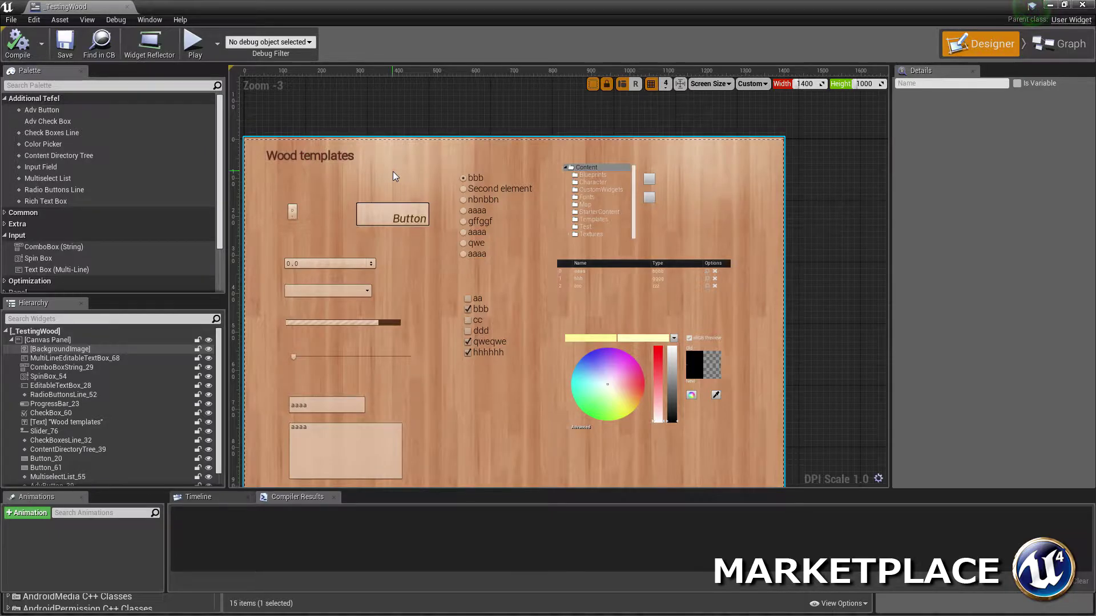
pyautogui.moveTo(477, 143); pyautogui.dragTo(501, 146, button='right')
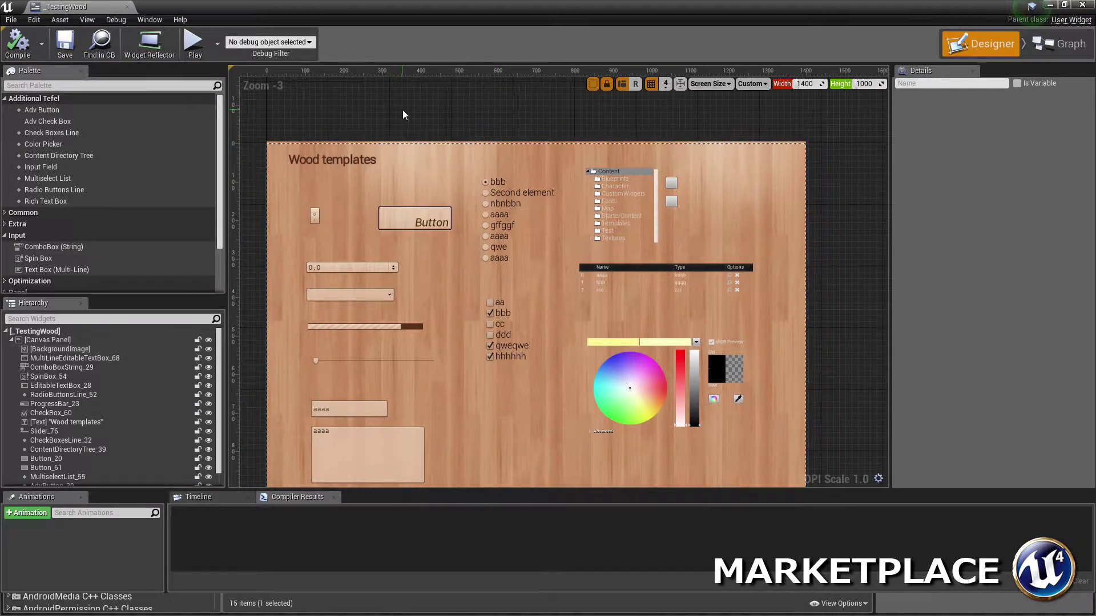
pyautogui.click(408, 191)
pyautogui.click(250, 163)
pyautogui.scroll(2, 531, 175)
pyautogui.moveTo(450, 183); pyautogui.dragTo(498, 161, button='right')
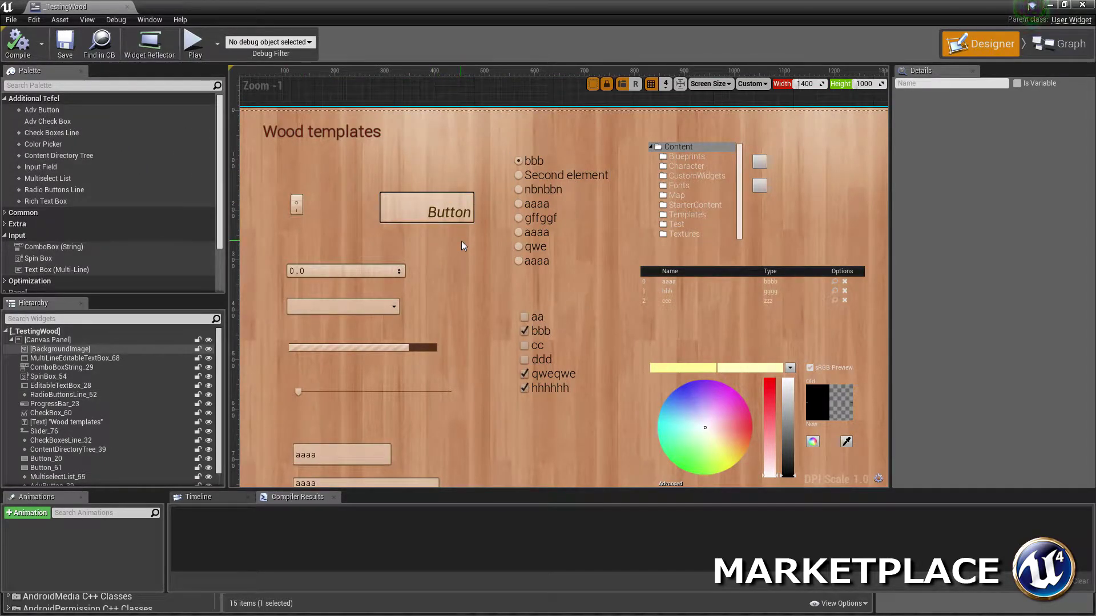
pyautogui.click(1087, 4)
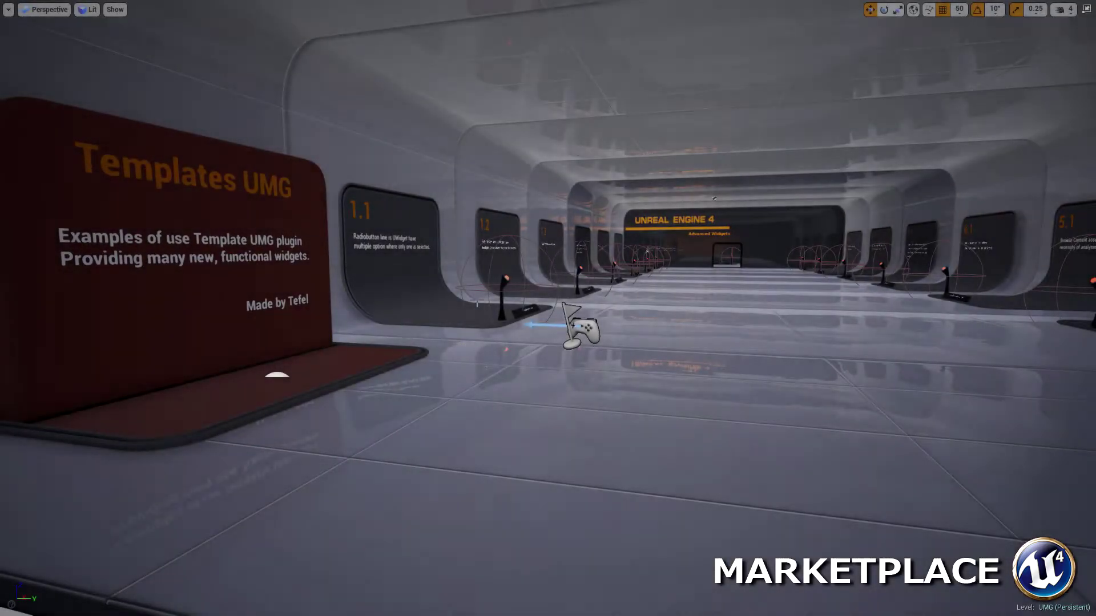
# Approach the 1.1 Radiobutton Lines display, try the aaaa option in its vertical radio button line, and exit the demo
pyautogui.moveTo(467, 343); pyautogui.dragTo(467, 302, button='right')
pyautogui.press('w')
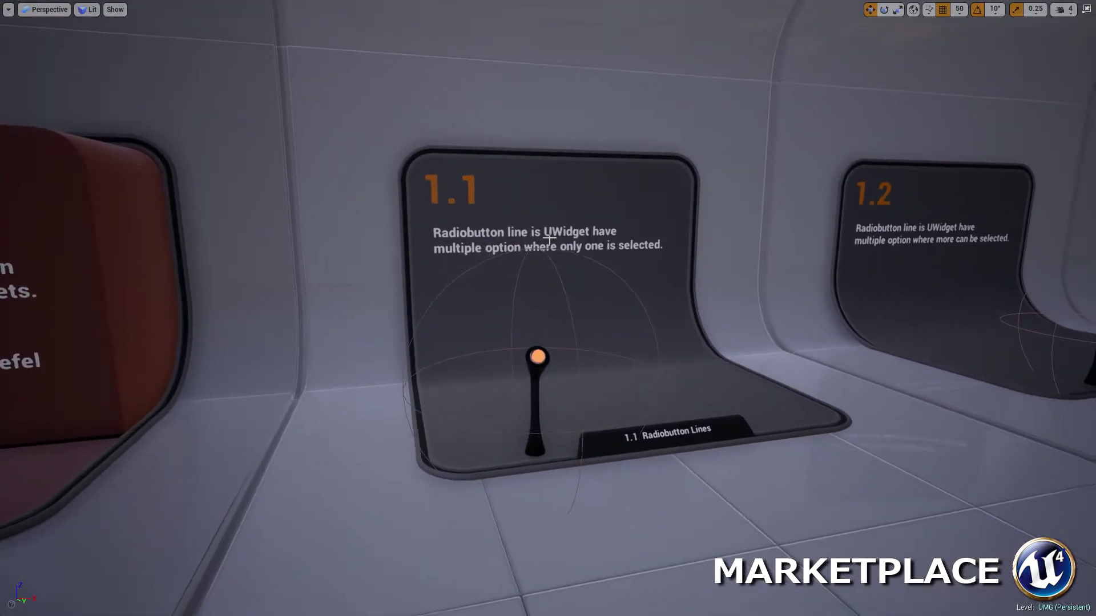
pyautogui.click(643, 246)
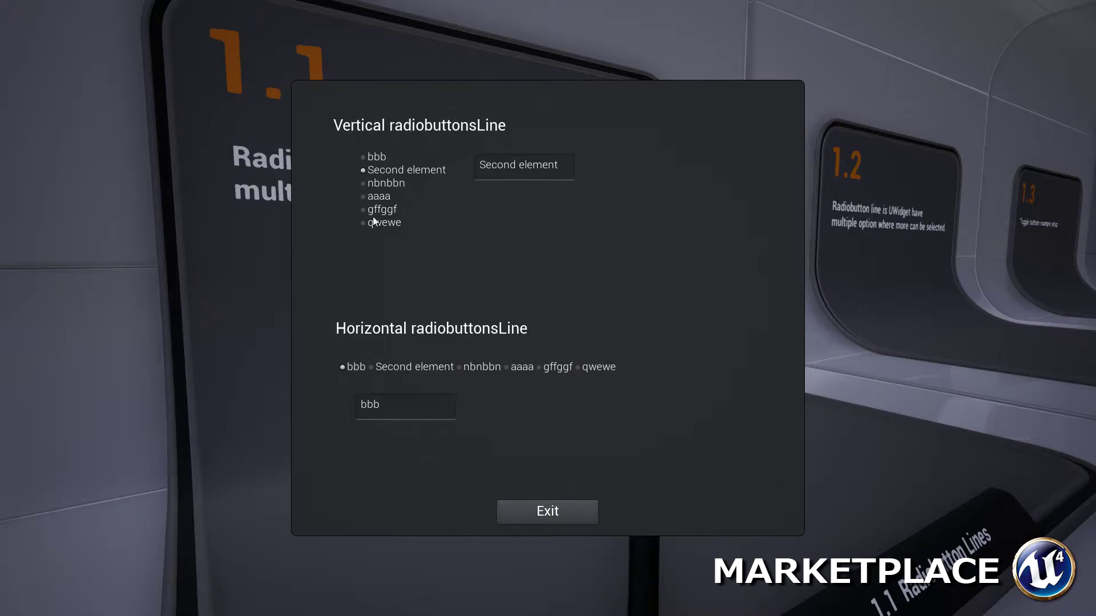
pyautogui.click(378, 197)
pyautogui.click(546, 519)
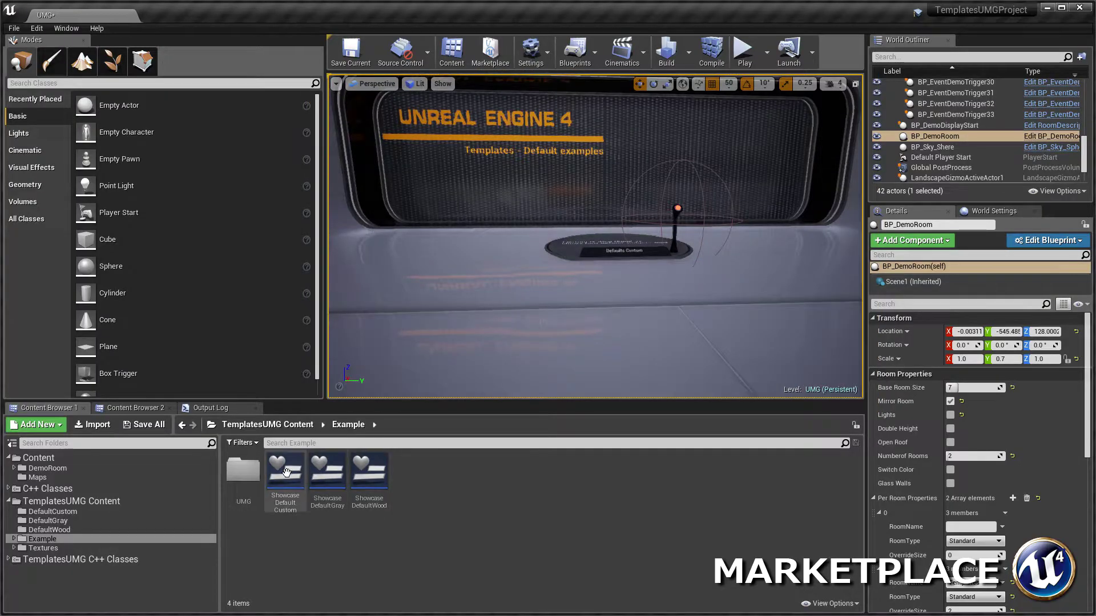
# Open the ShowcaseDefaultCustom widget and examine the Additional Tefel widgets, such as Chat Box, Color Wheel, 2DSlider and Check Boxes Line
pyautogui.doubleClick(287, 478)
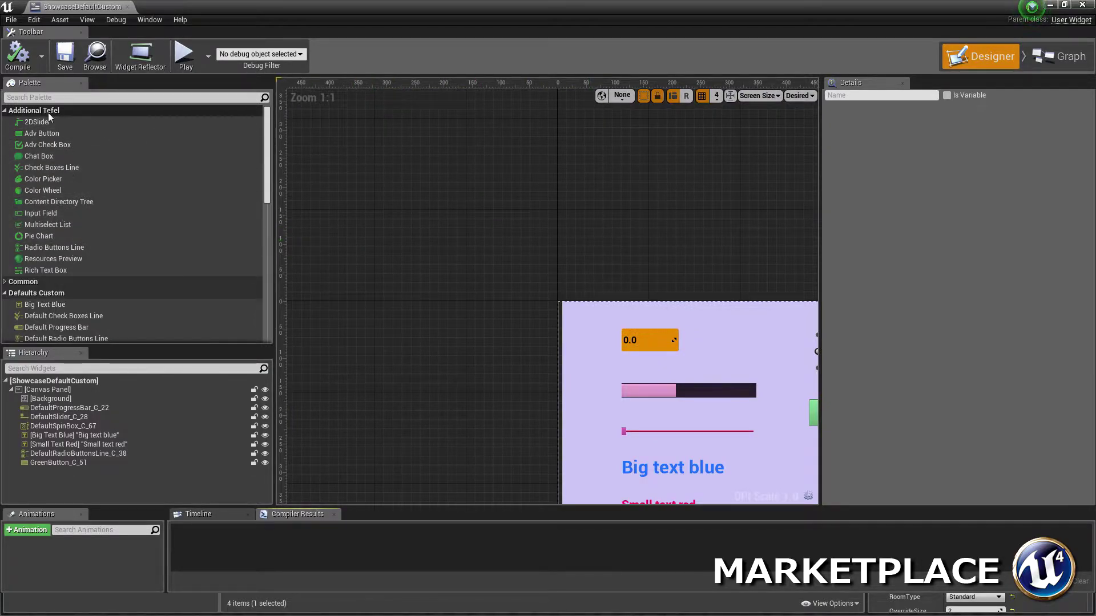
pyautogui.click(51, 120)
pyautogui.click(60, 156)
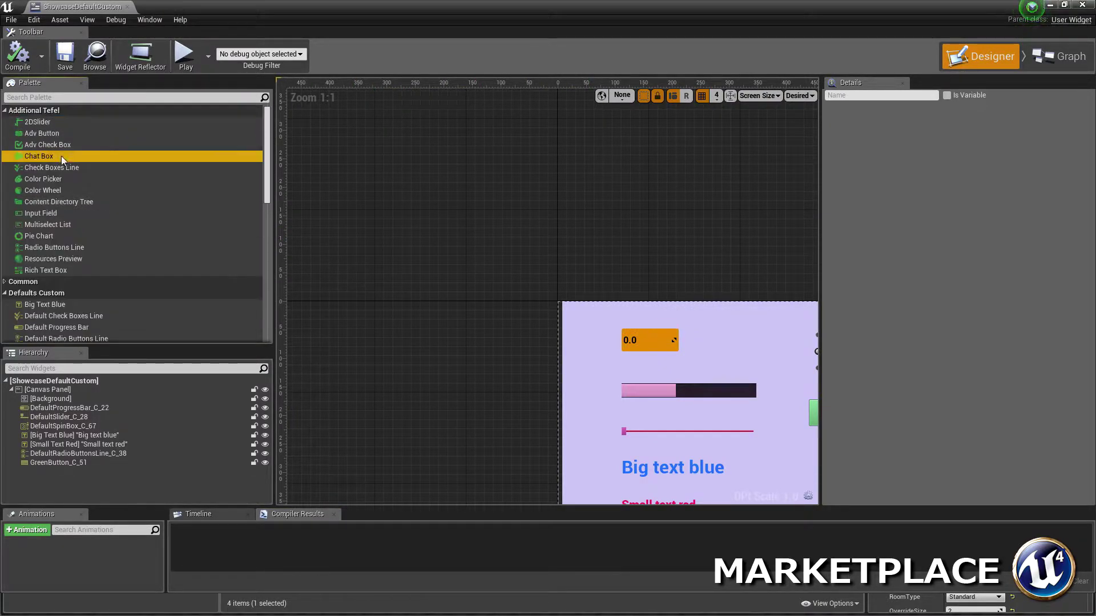
pyautogui.click(79, 202)
pyautogui.click(94, 147)
pyautogui.click(98, 192)
pyautogui.scroll(-5, 29, 153)
pyautogui.scroll(5, 29, 153)
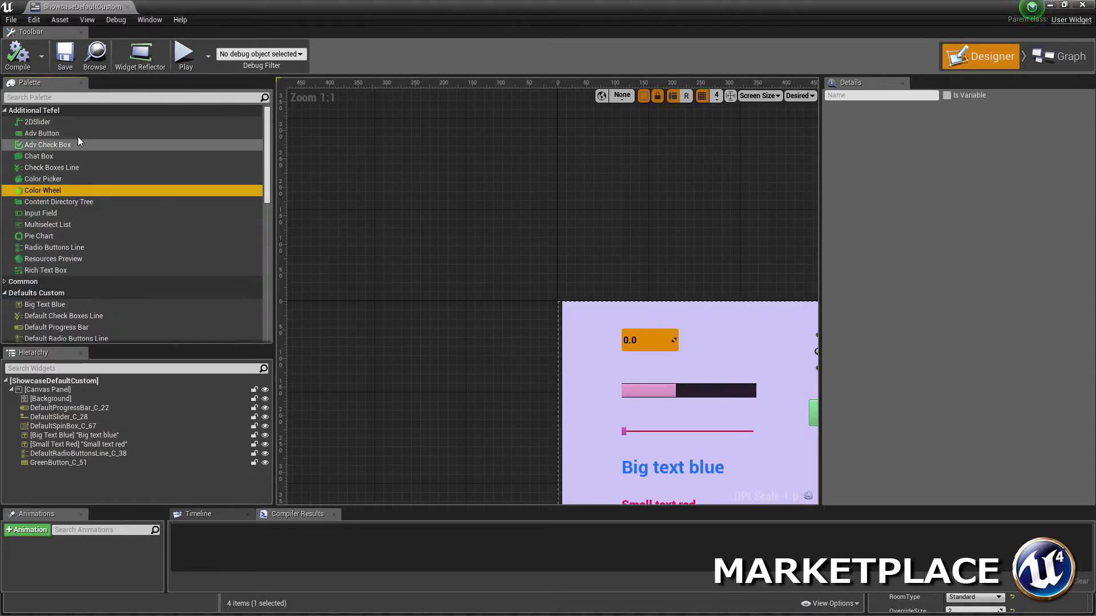
pyautogui.click(86, 121)
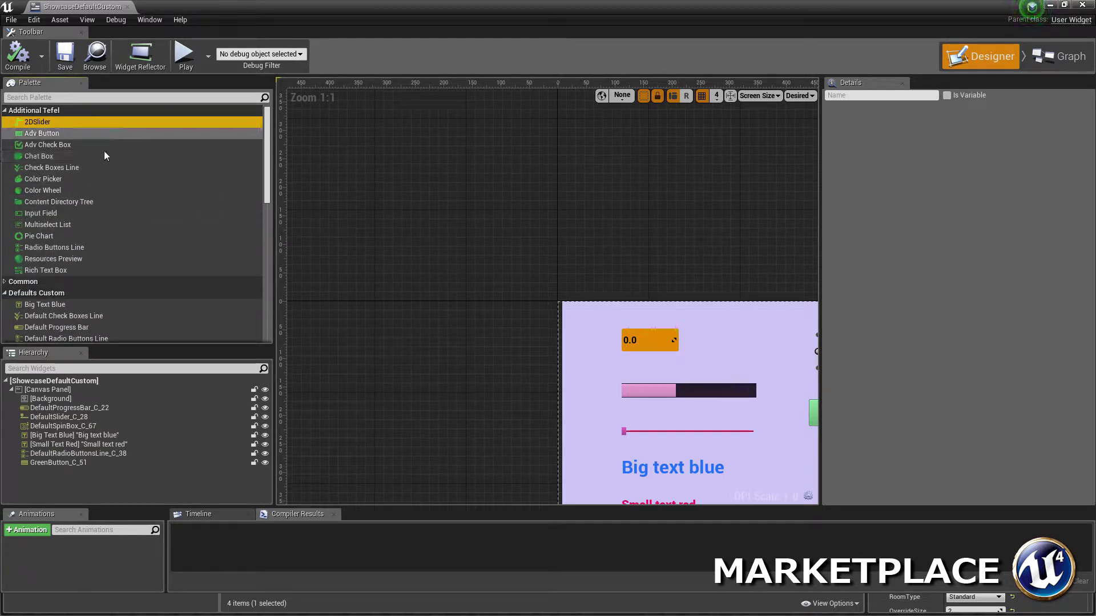
pyautogui.click(97, 167)
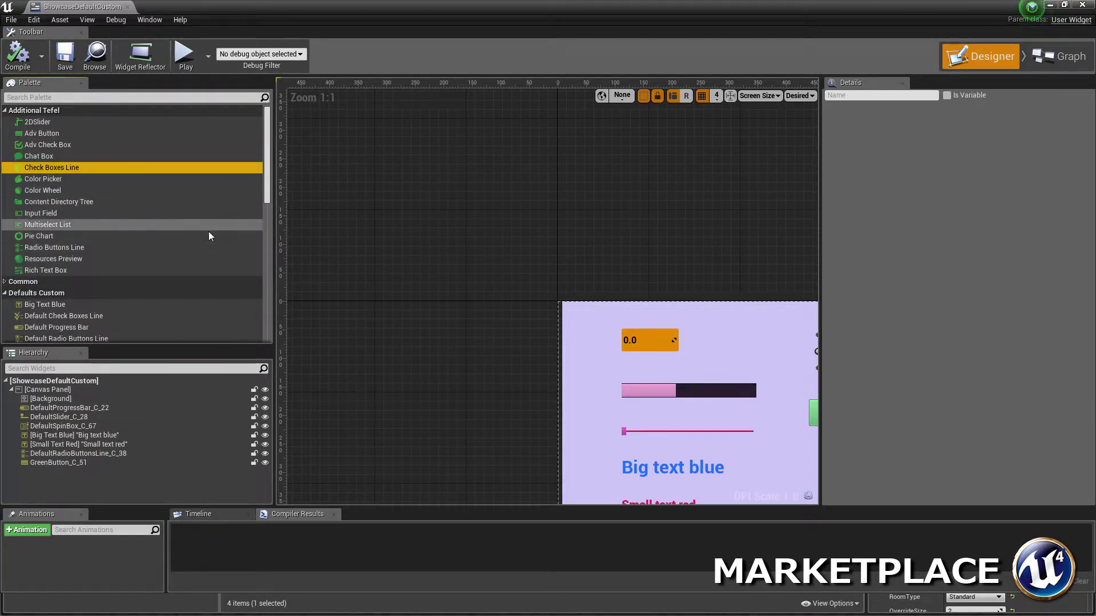
# Compare the Defaults Custom and Defaults Gray template widgets with the Additional Tefel ones in the palette
pyautogui.scroll(-5, 161, 205)
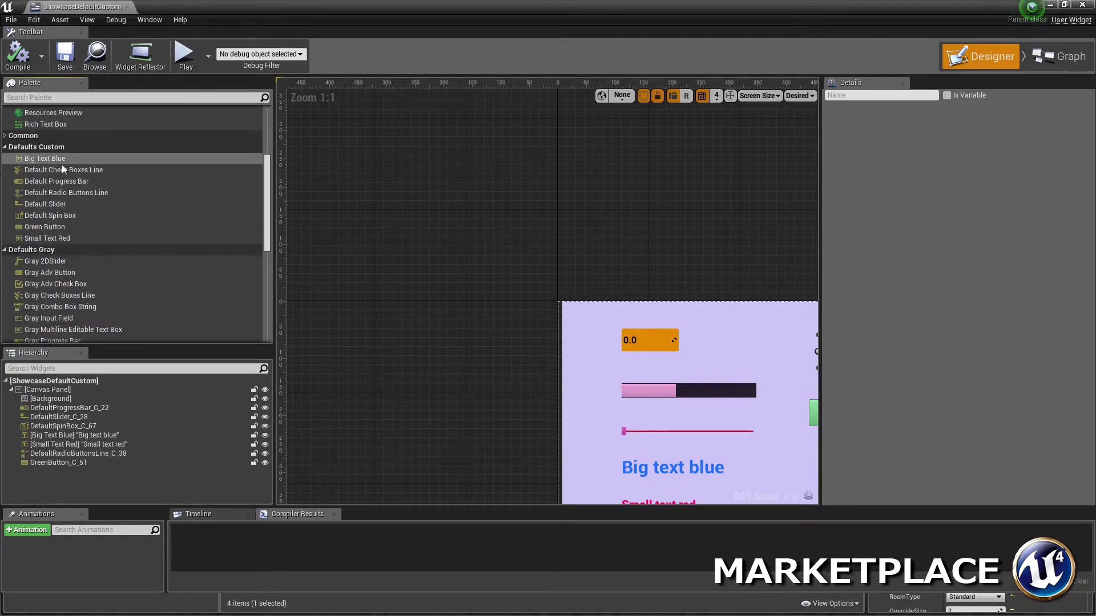
pyautogui.click(62, 162)
pyautogui.click(86, 181)
pyautogui.scroll(-3, 80, 174)
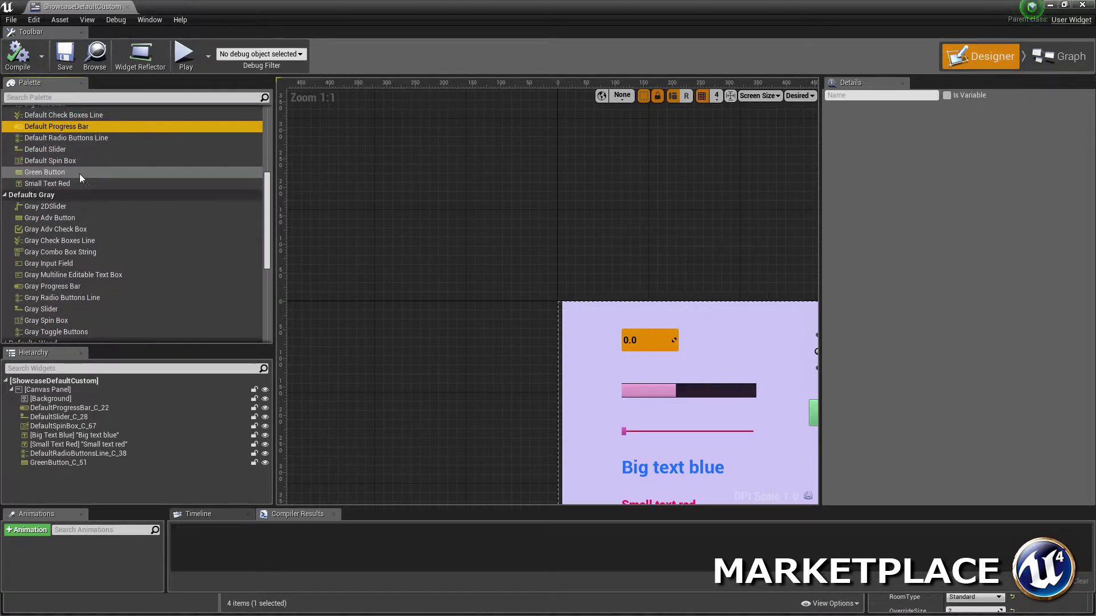
pyautogui.scroll(4, 79, 243)
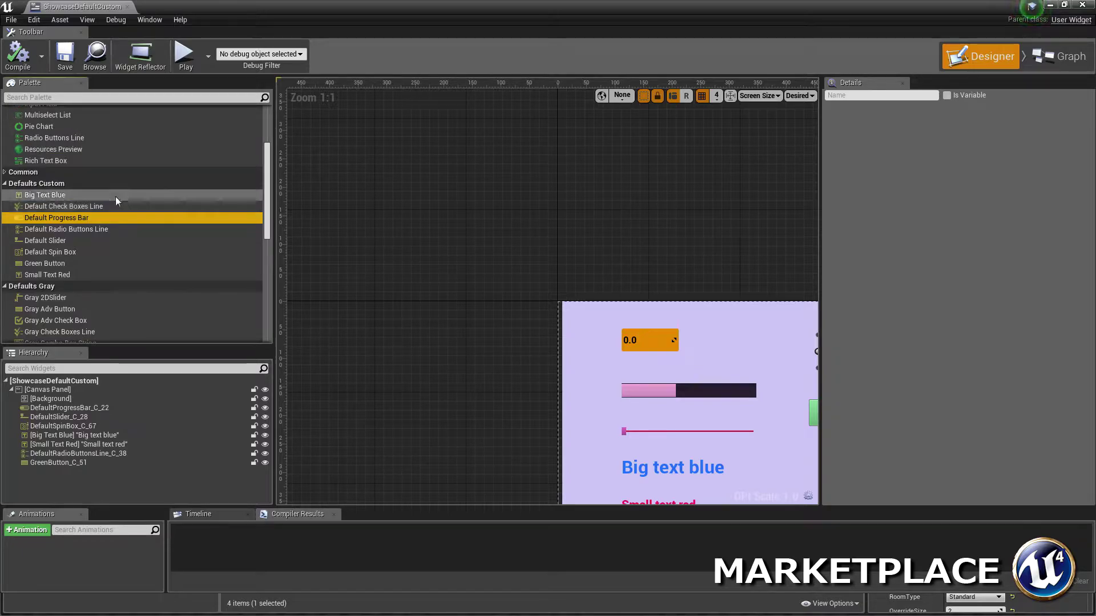
pyautogui.scroll(4, 115, 196)
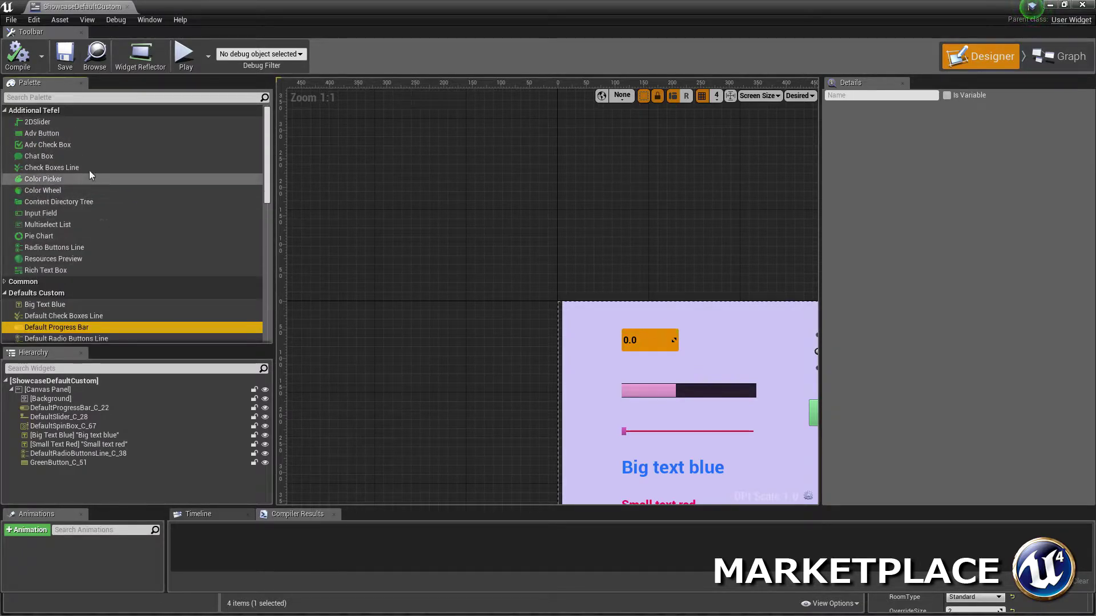
pyautogui.click(98, 124)
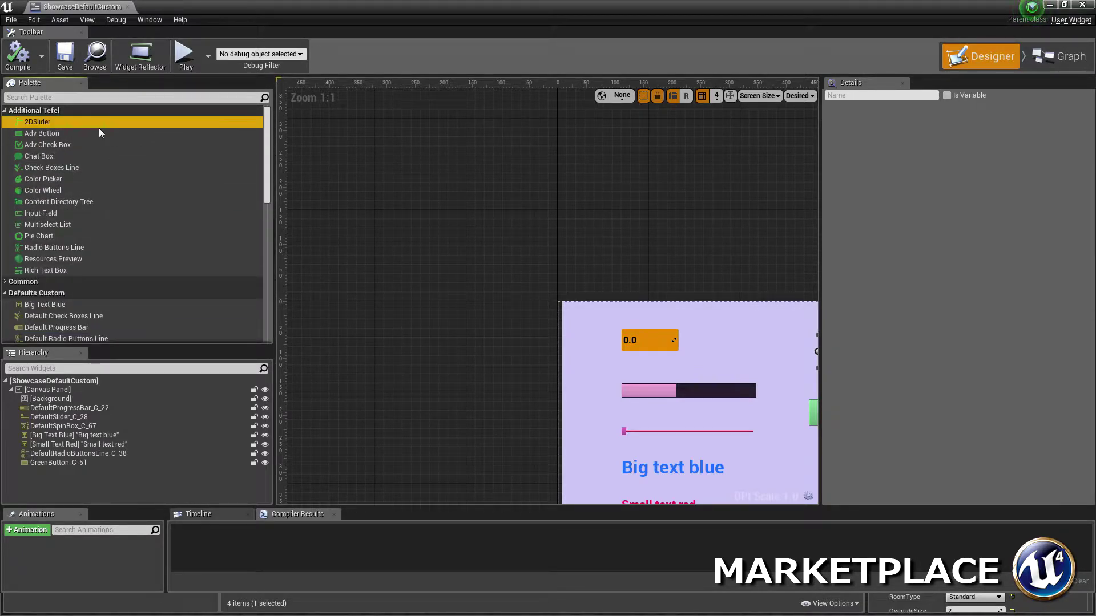
pyautogui.scroll(-5, 71, 210)
pyautogui.click(57, 258)
pyautogui.click(64, 214)
pyautogui.scroll(-2, 86, 211)
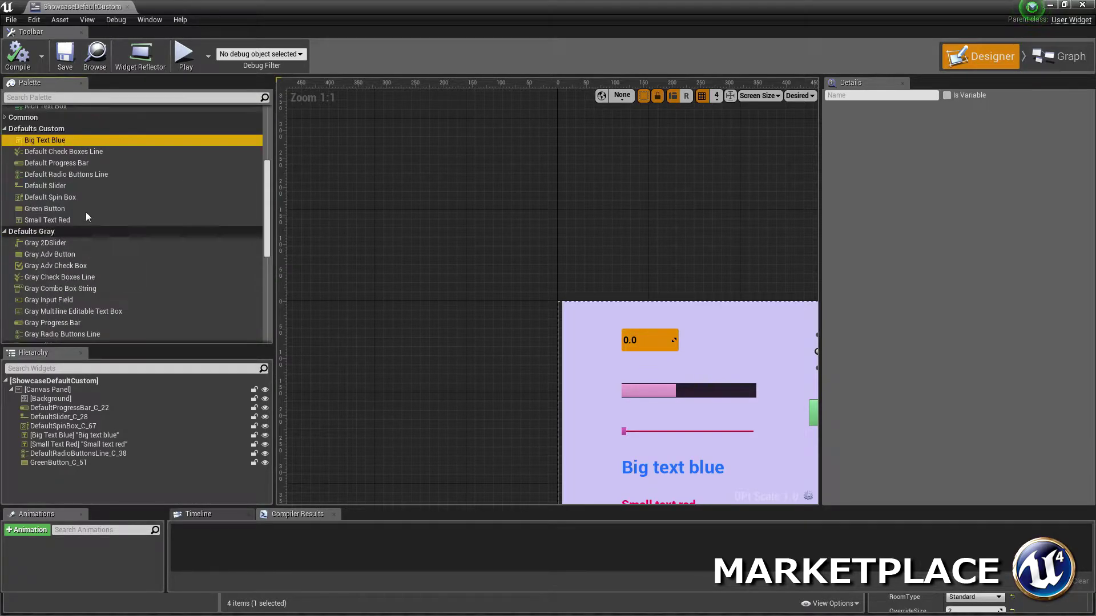
# Place a Big Text Blue template from Defaults Custom beside the radio buttons line, at about X 632, Y 68
pyautogui.scroll(1, 61, 207)
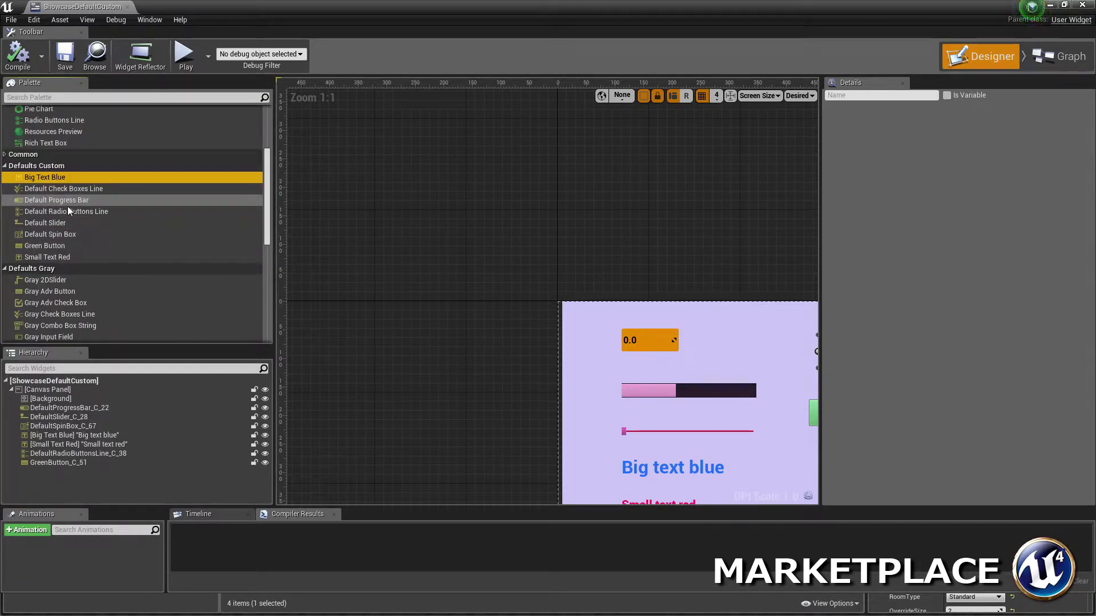
pyautogui.click(67, 205)
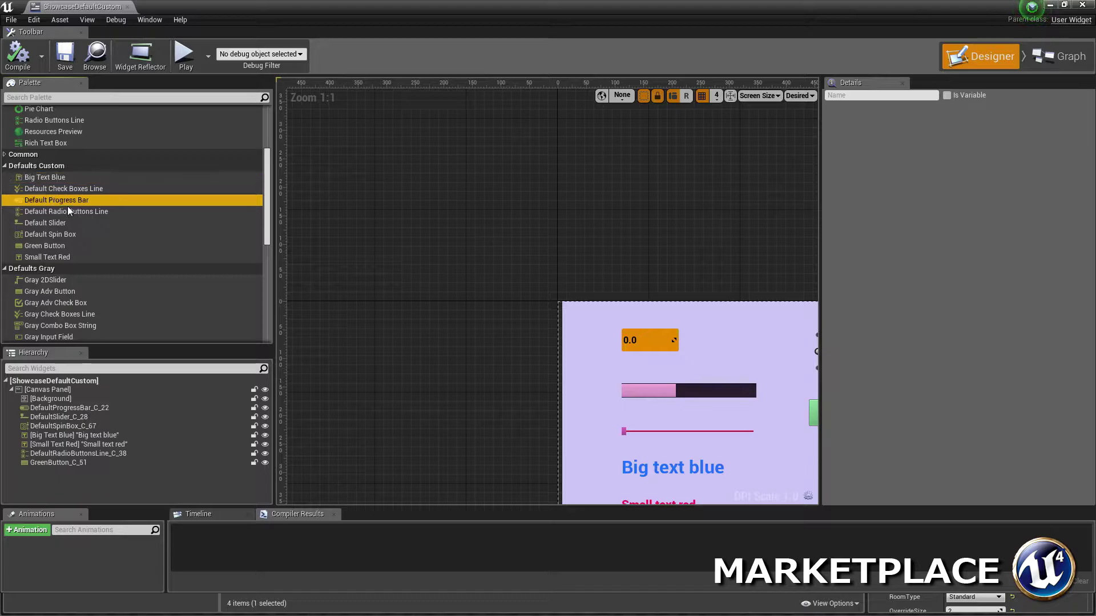
pyautogui.scroll(-2, 126, 203)
pyautogui.moveTo(594, 247); pyautogui.dragTo(333, 148, button='right')
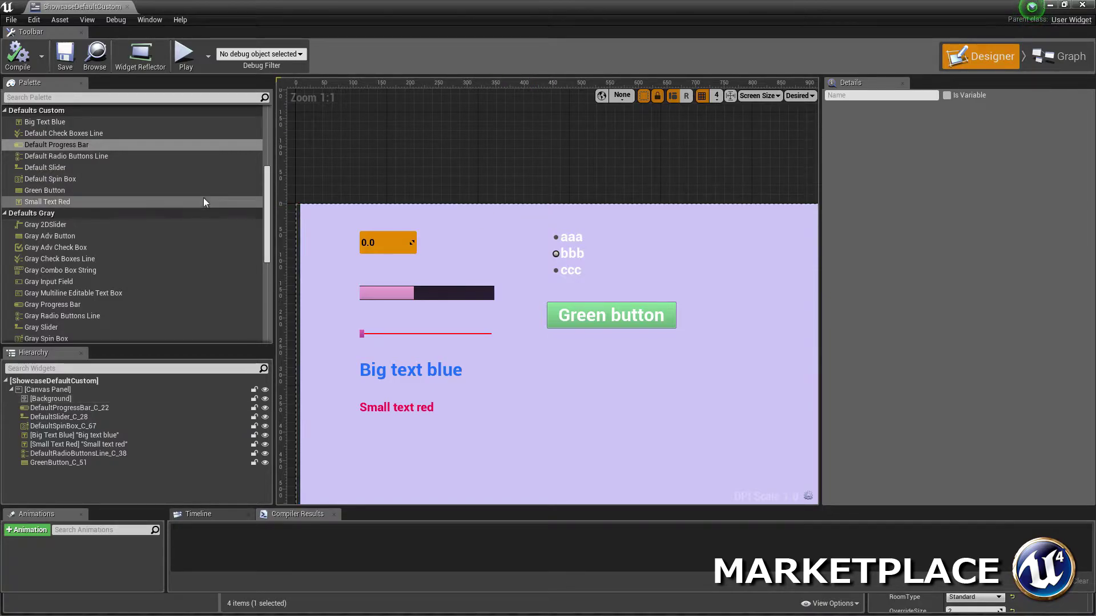
pyautogui.scroll(3, 172, 183)
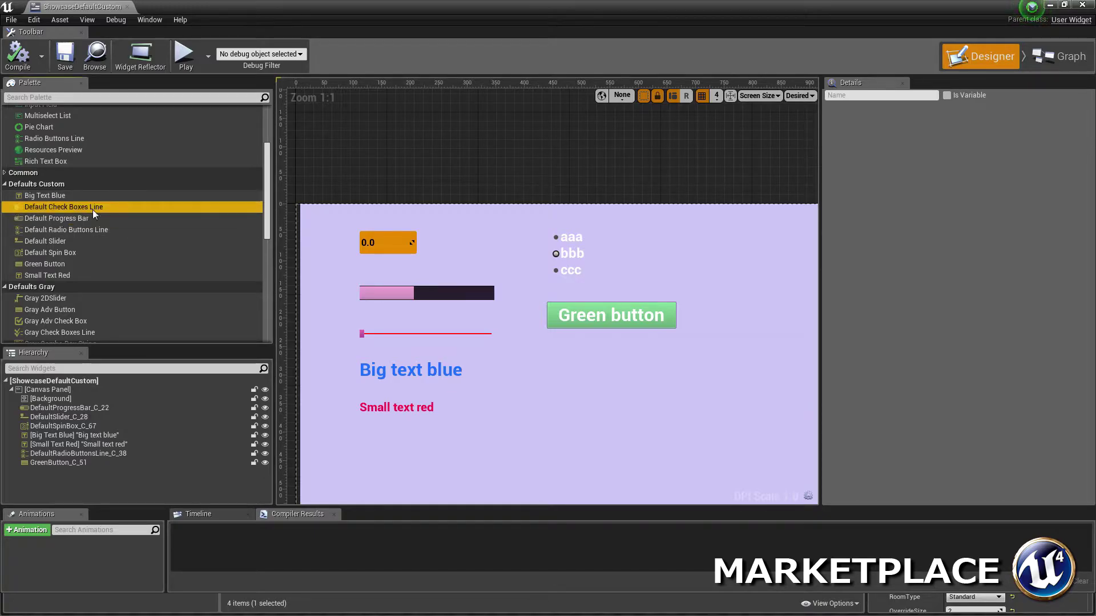
pyautogui.click(66, 196)
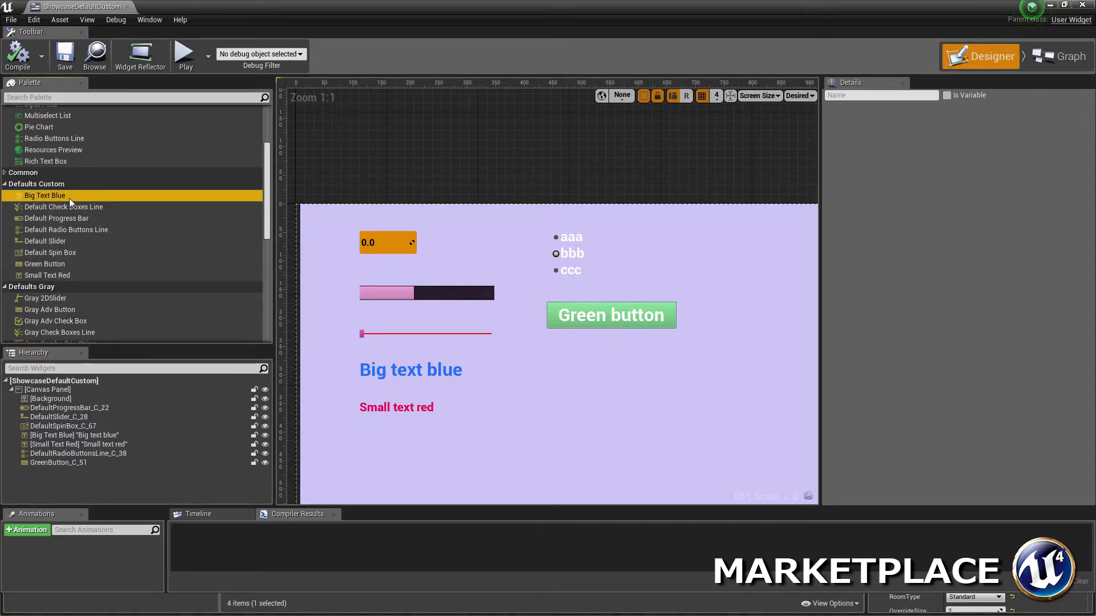
pyautogui.moveTo(70, 197); pyautogui.dragTo(654, 242)
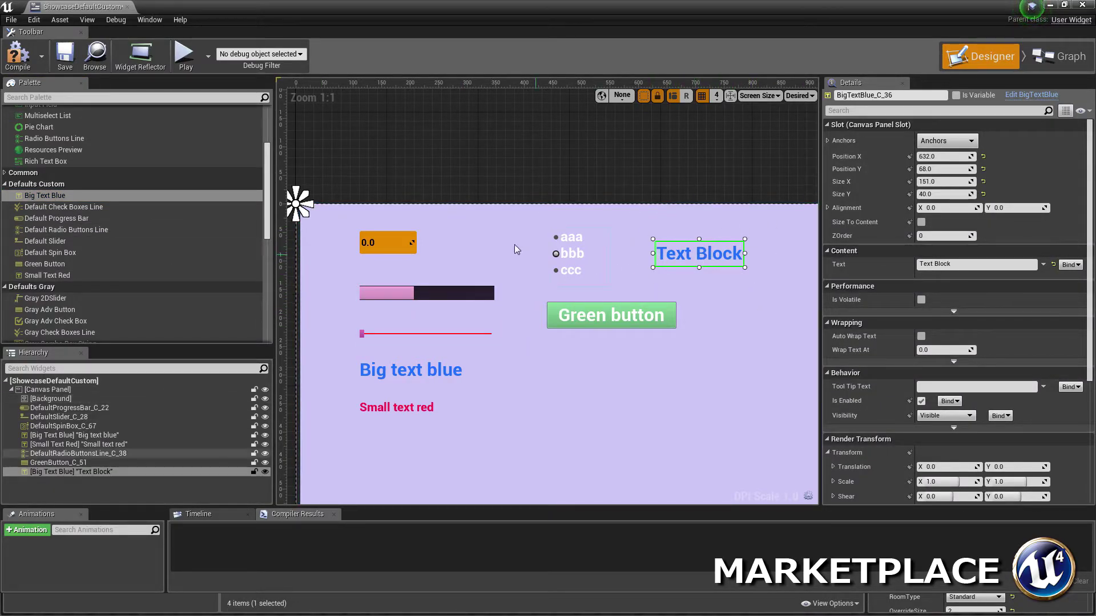
pyautogui.moveTo(699, 261); pyautogui.dragTo(607, 247, button='right')
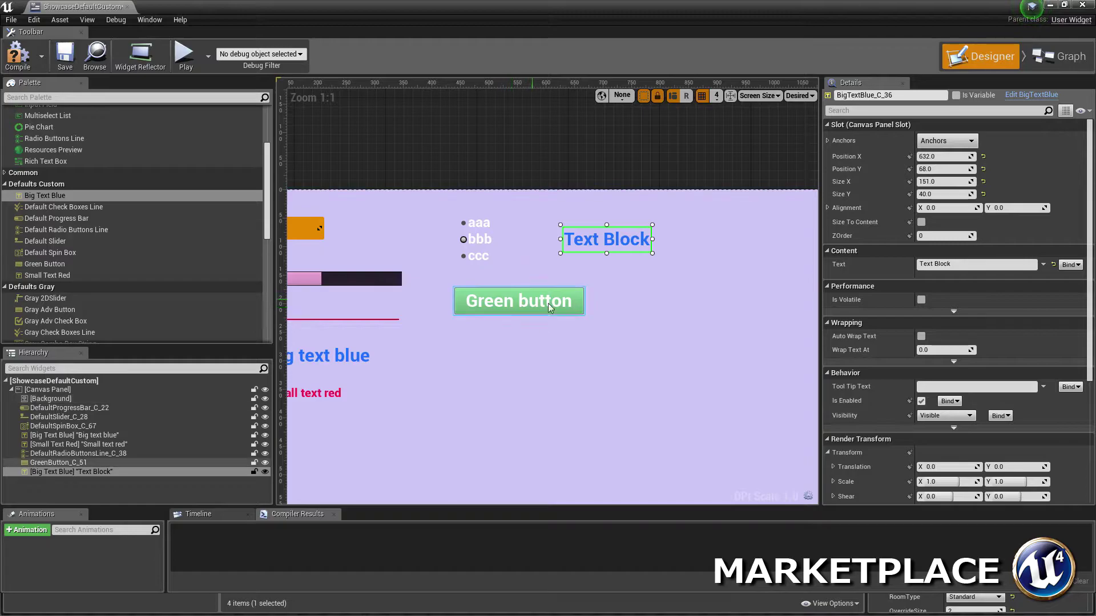
# Open the Big Text Blue template's class defaults, view its Color and Opacity choices, and return to the placed text block
pyautogui.click(1040, 96)
pyautogui.click(426, 196)
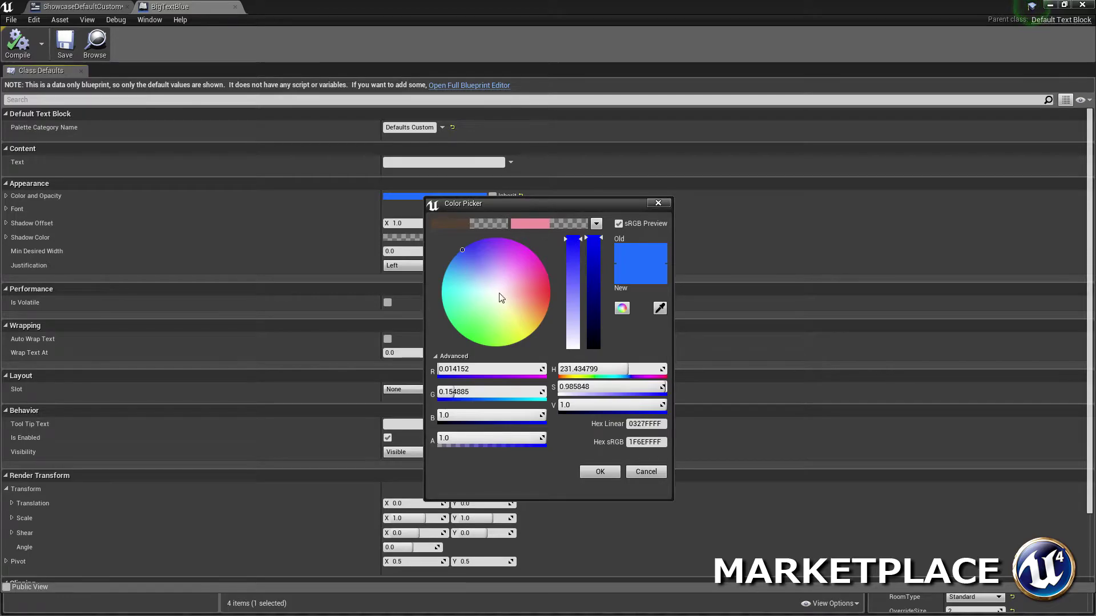
pyautogui.click(234, 6)
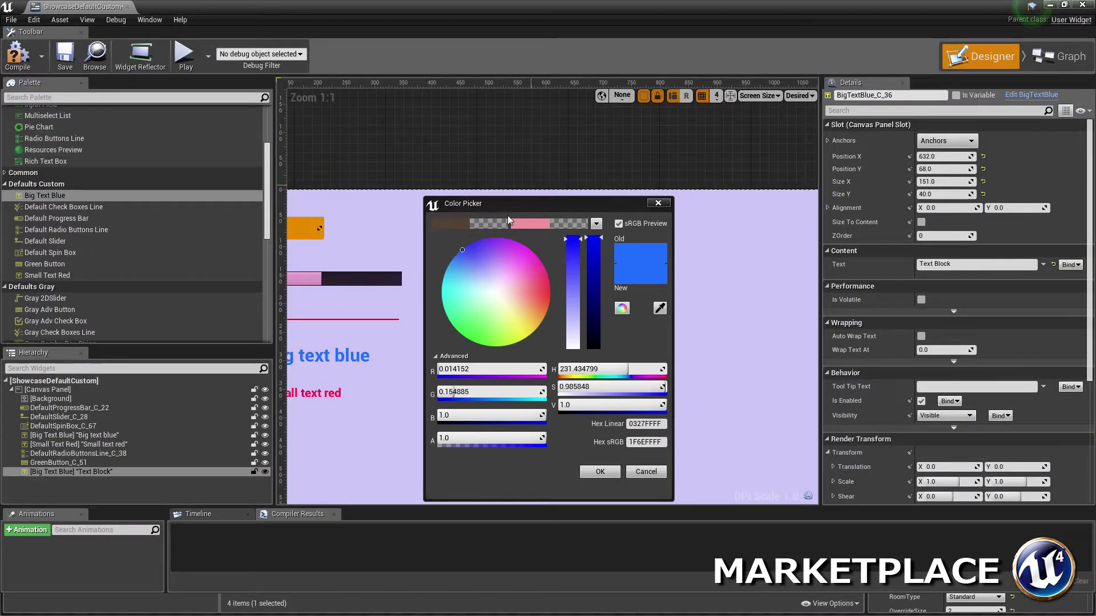
pyautogui.click(629, 129)
pyautogui.click(721, 162)
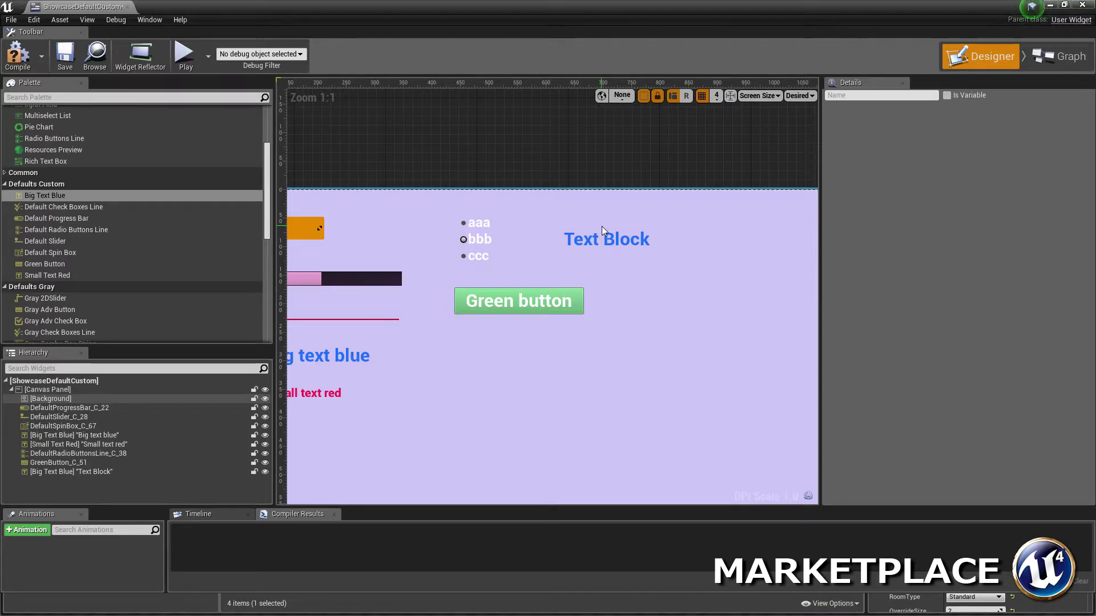
pyautogui.click(579, 233)
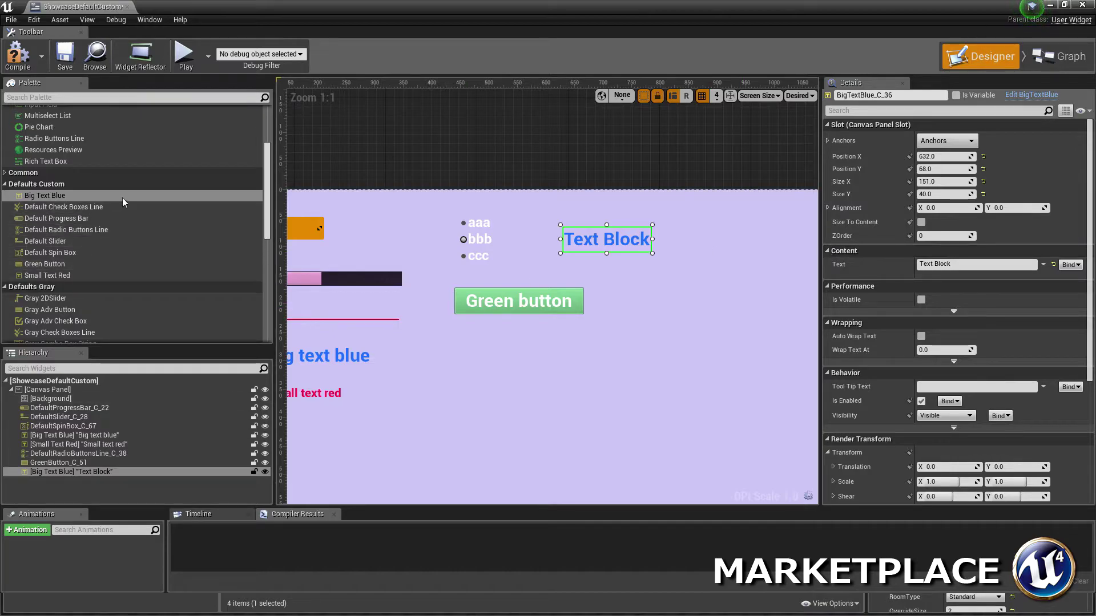
pyautogui.scroll(-10, 171, 242)
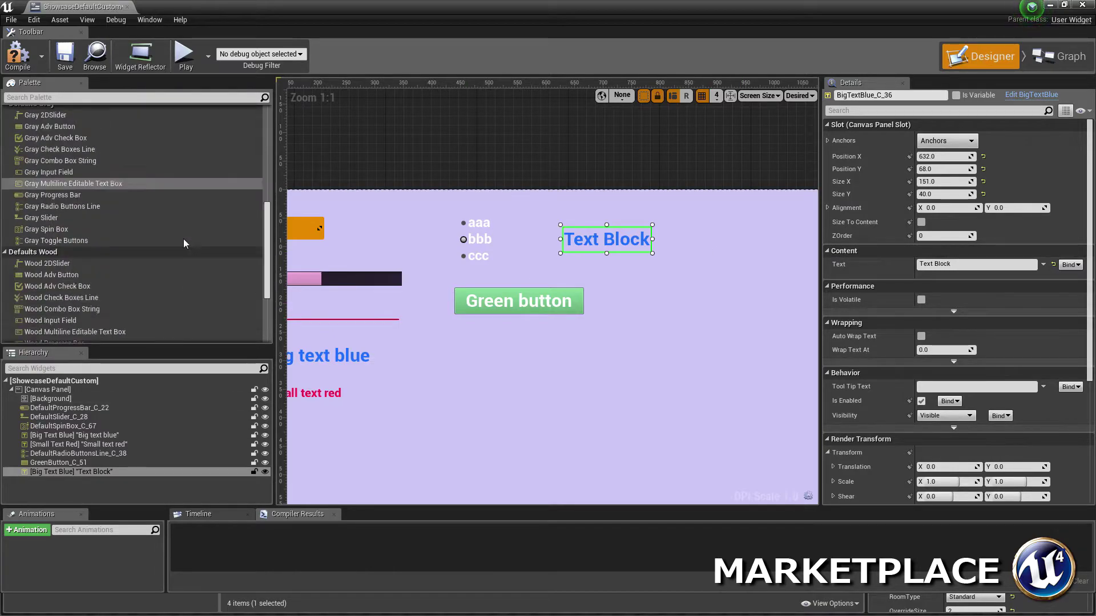
pyautogui.scroll(12, 161, 246)
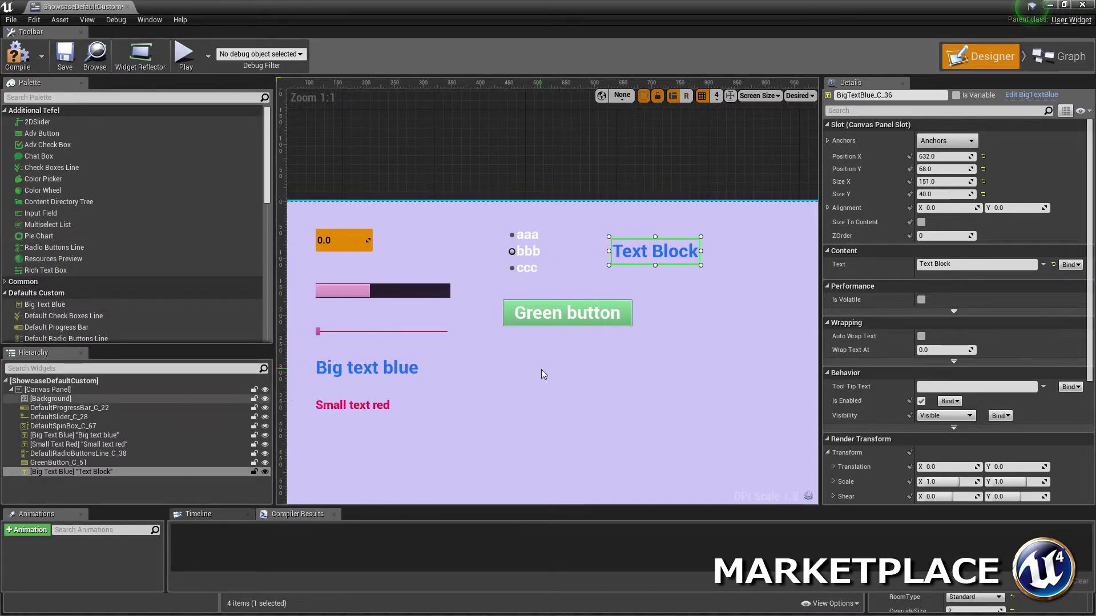
pyautogui.moveTo(525, 312); pyautogui.dragTo(590, 277, button='right')
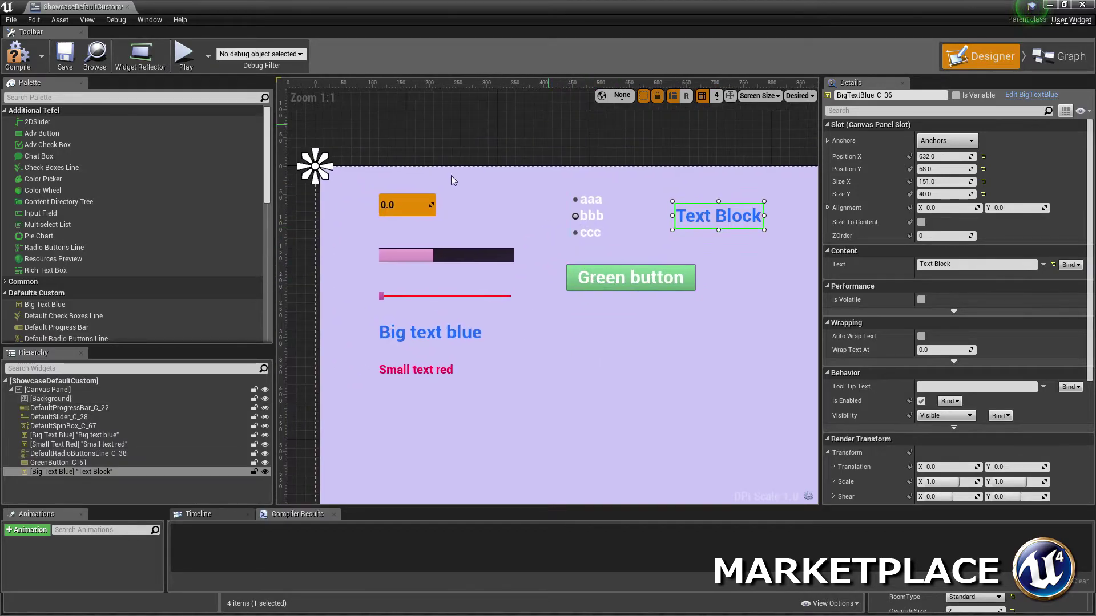
pyautogui.moveTo(582, 238); pyautogui.dragTo(532, 250, button='right')
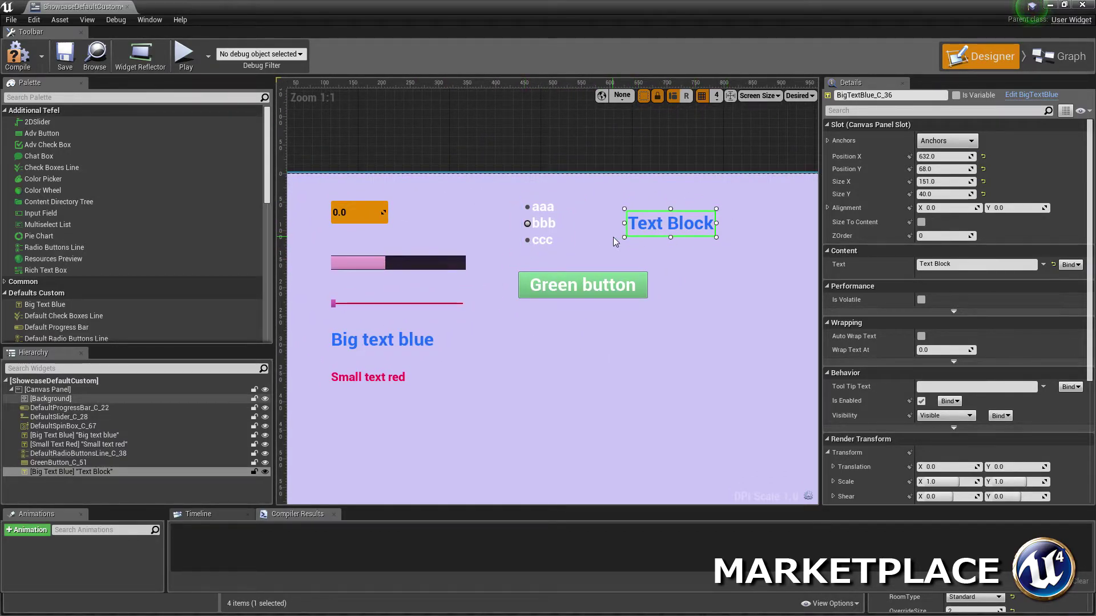
pyautogui.moveTo(511, 278)
pyautogui.mouseDown(button='right')
pyautogui.moveTo(540, 287)
pyautogui.moveTo(501, 262)
pyautogui.moveTo(519, 292)
pyautogui.moveTo(550, 308)
pyautogui.mouseUp(button='right')
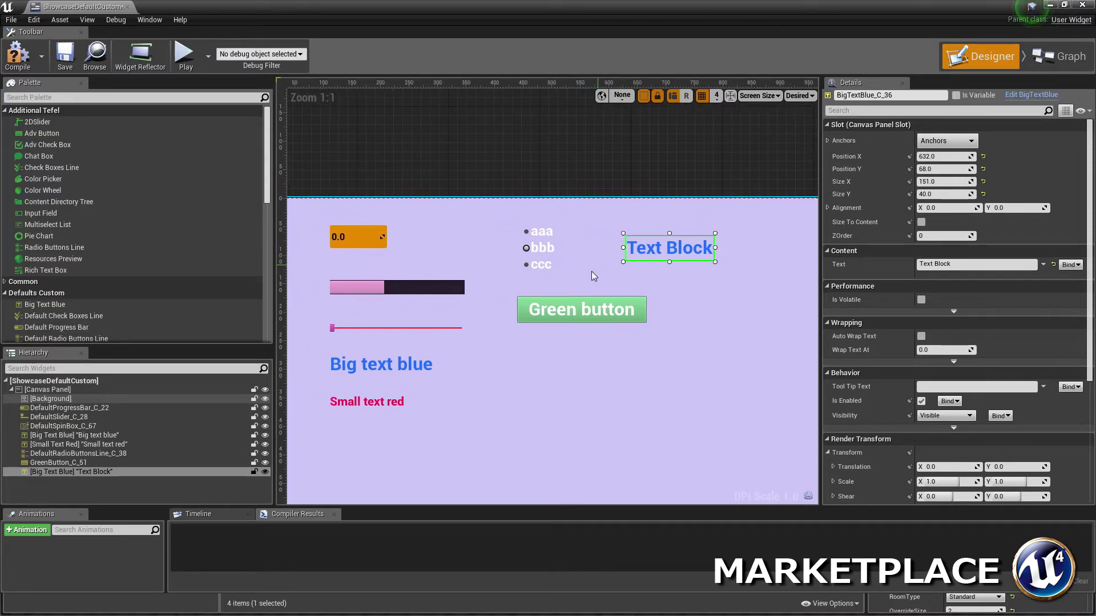
pyautogui.moveTo(591, 272); pyautogui.dragTo(609, 245, button='right')
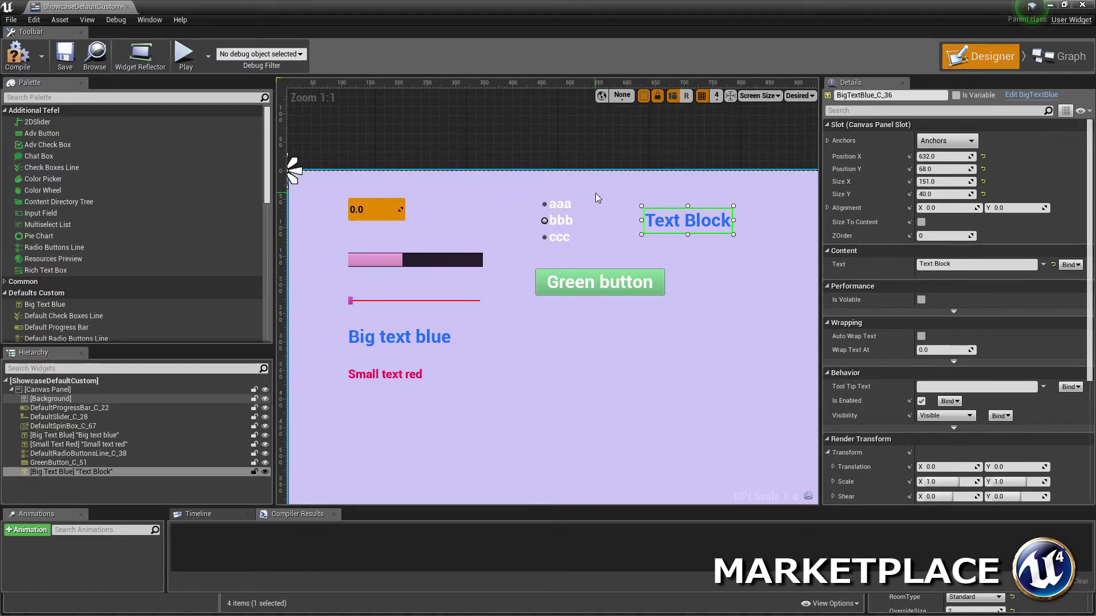
pyautogui.moveTo(595, 193); pyautogui.dragTo(574, 210, button='right')
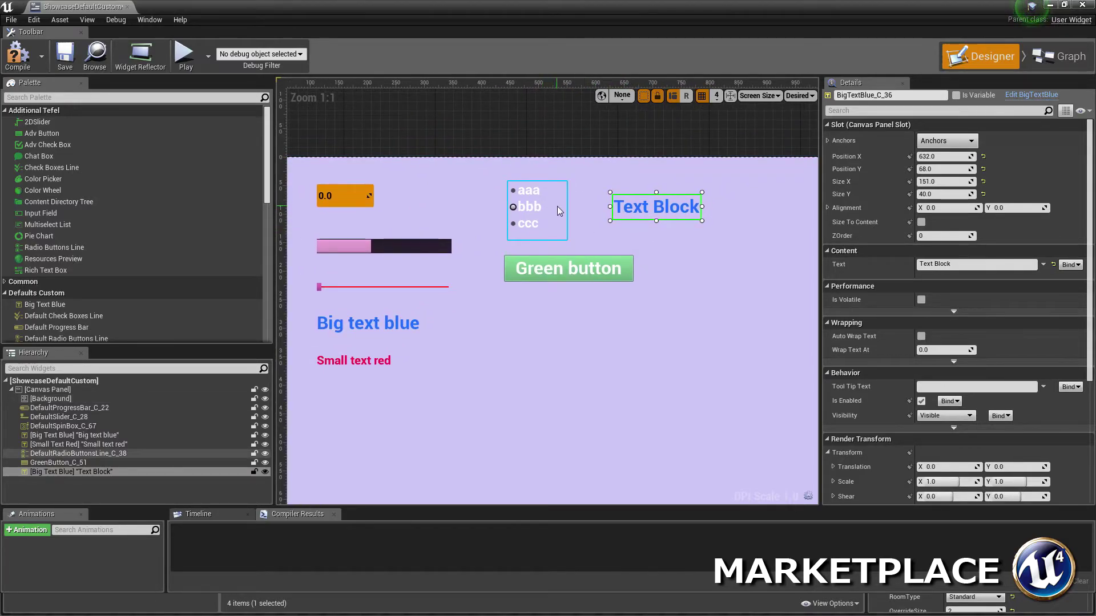
pyautogui.moveTo(608, 222); pyautogui.dragTo(570, 227, button='right')
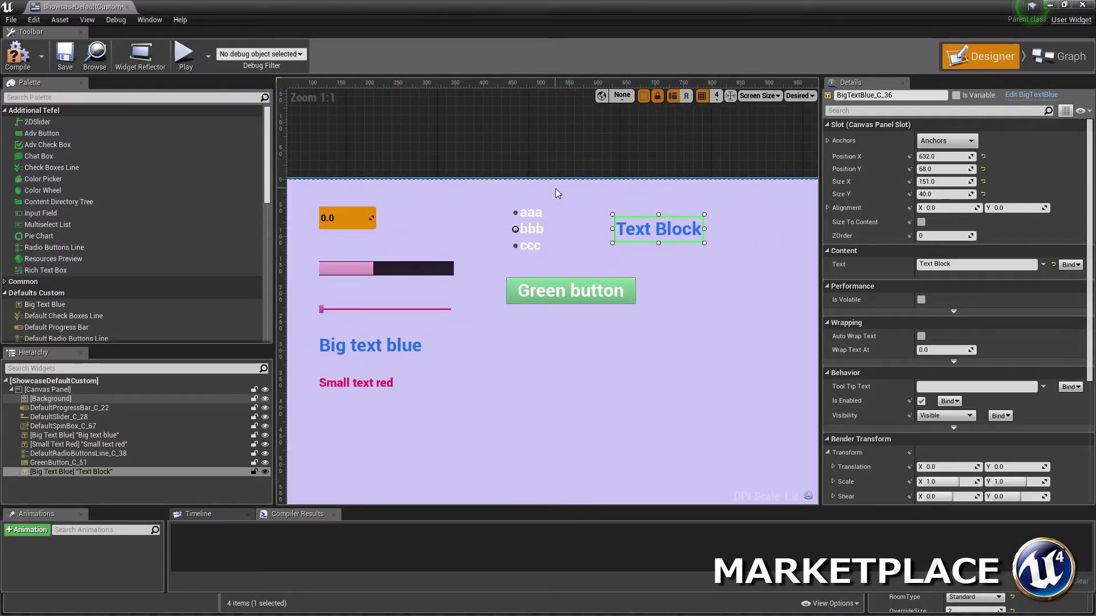
# Place a second Green Button template below the existing green button, at about X 504, Y 356
pyautogui.click(627, 270)
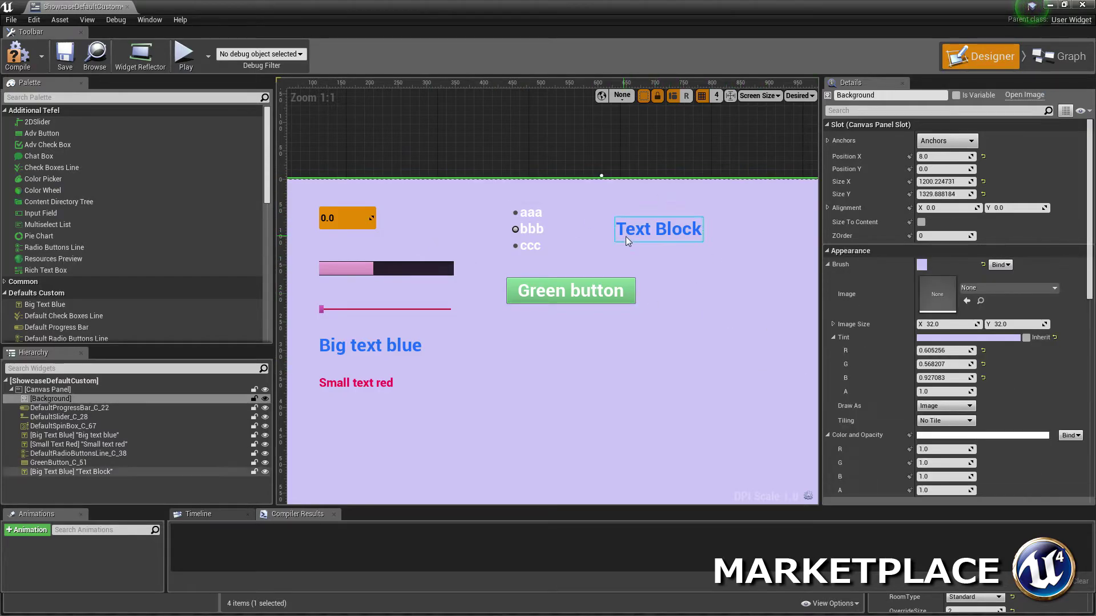
pyautogui.click(625, 236)
pyautogui.scroll(-2, 118, 302)
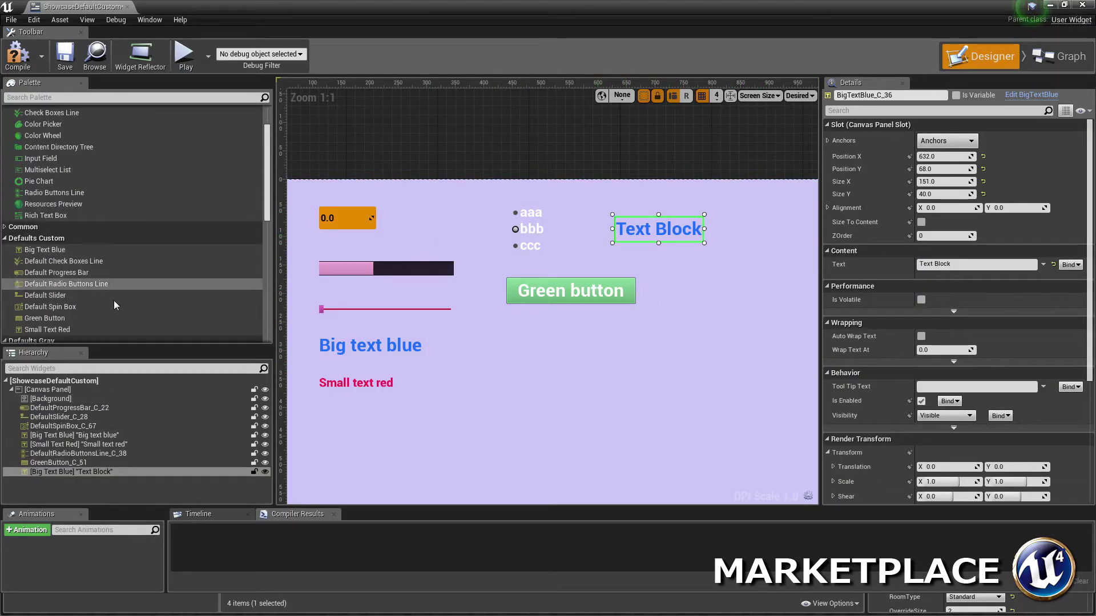
pyautogui.click(85, 318)
pyautogui.moveTo(538, 389); pyautogui.dragTo(650, 398)
pyautogui.moveTo(616, 372); pyautogui.dragTo(466, 304, button='right')
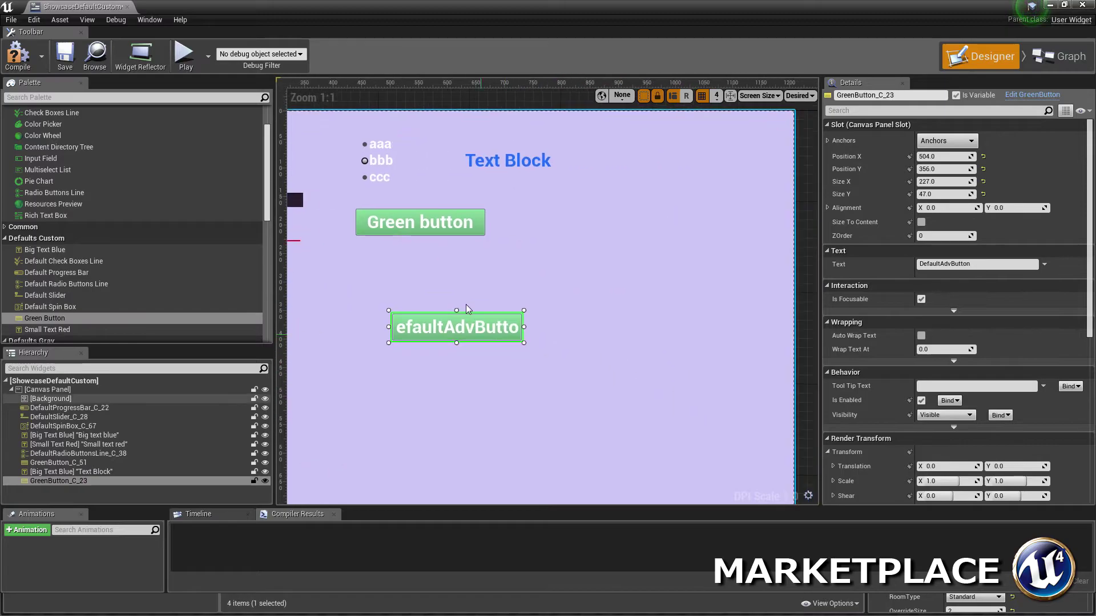
# Examine the original green button's details down to its events, such as OnClicked, OnPressed and OnHovered
pyautogui.click(415, 223)
pyautogui.scroll(-10, 913, 393)
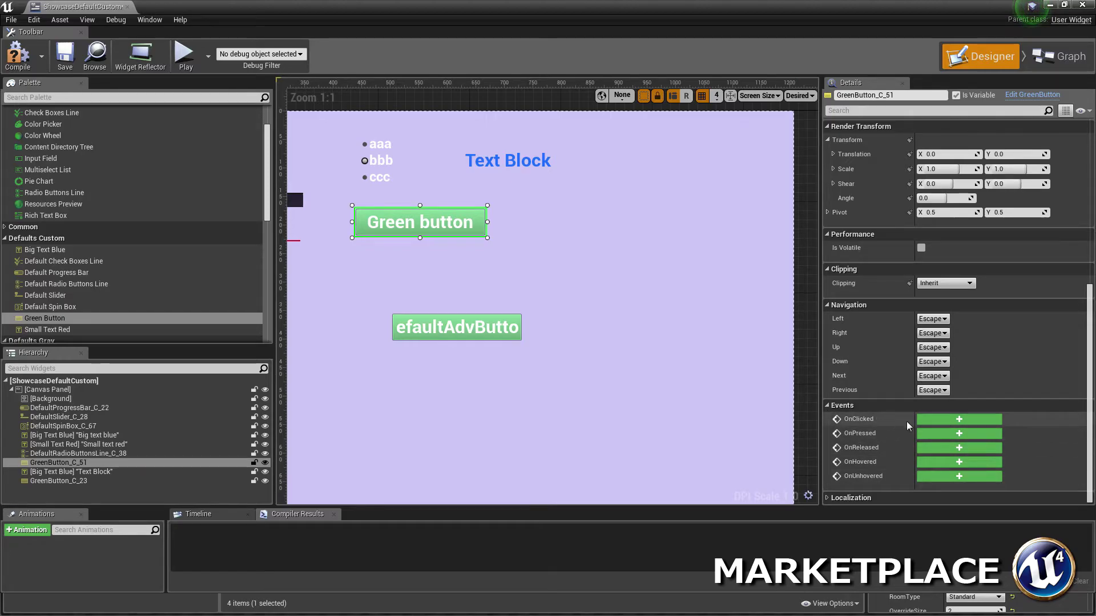
pyautogui.click(544, 276)
pyautogui.click(419, 218)
pyautogui.moveTo(330, 243); pyautogui.dragTo(441, 264, button='right')
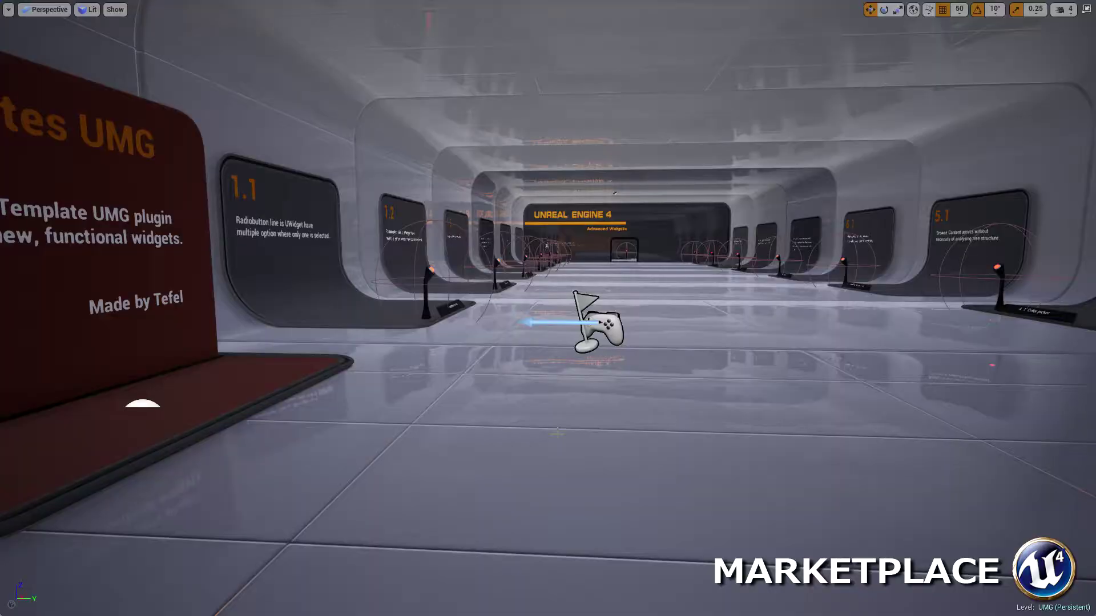
# Leave the full-screen viewport and show the Project category in the Plugins window
pyautogui.press('F11')
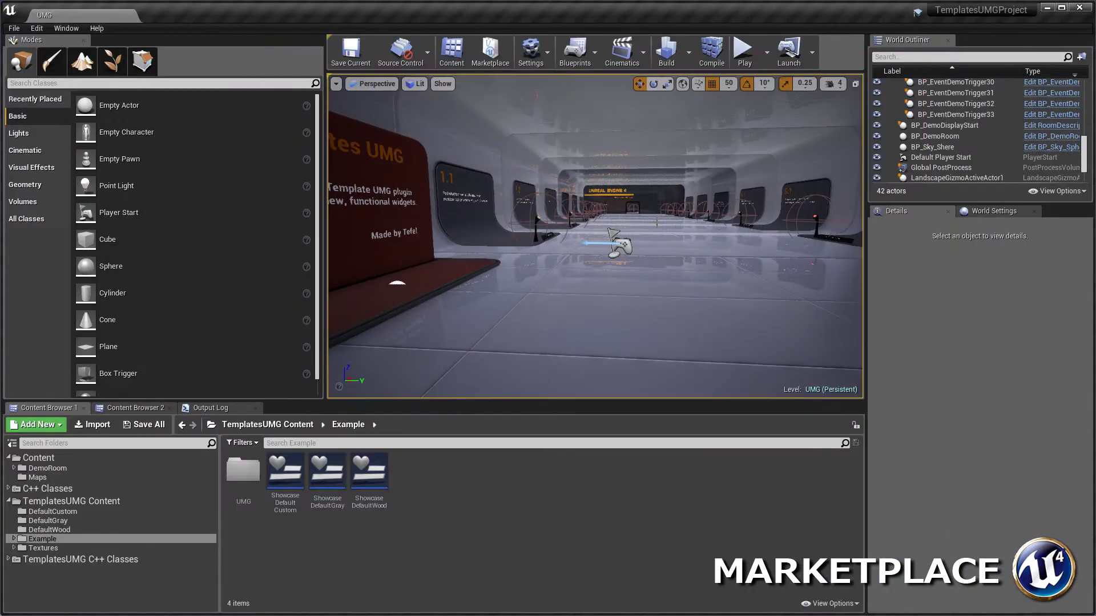
pyautogui.click(543, 53)
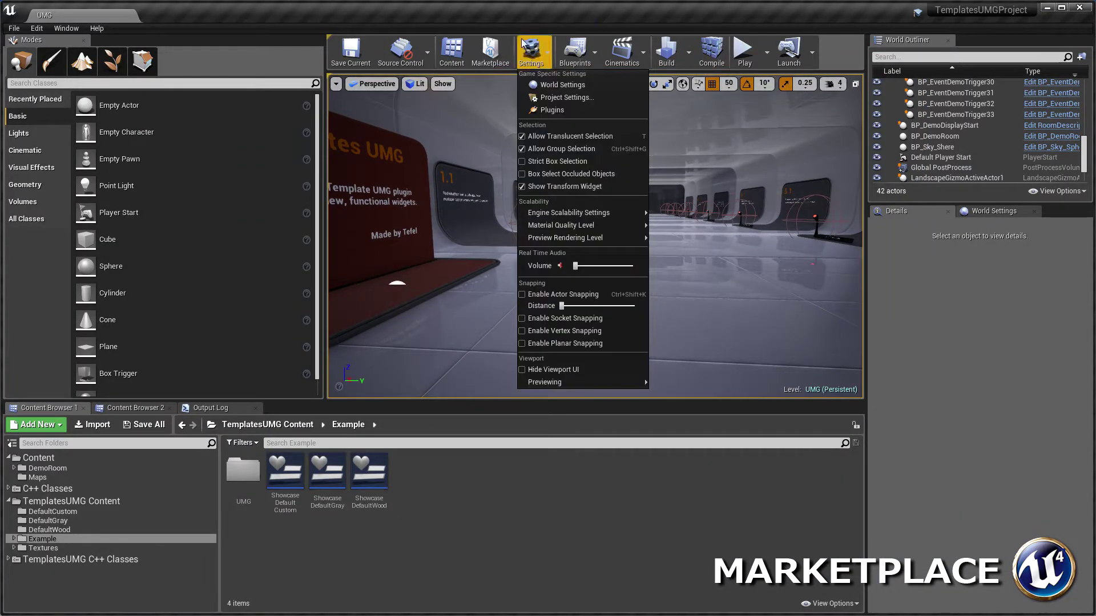
pyautogui.click(550, 110)
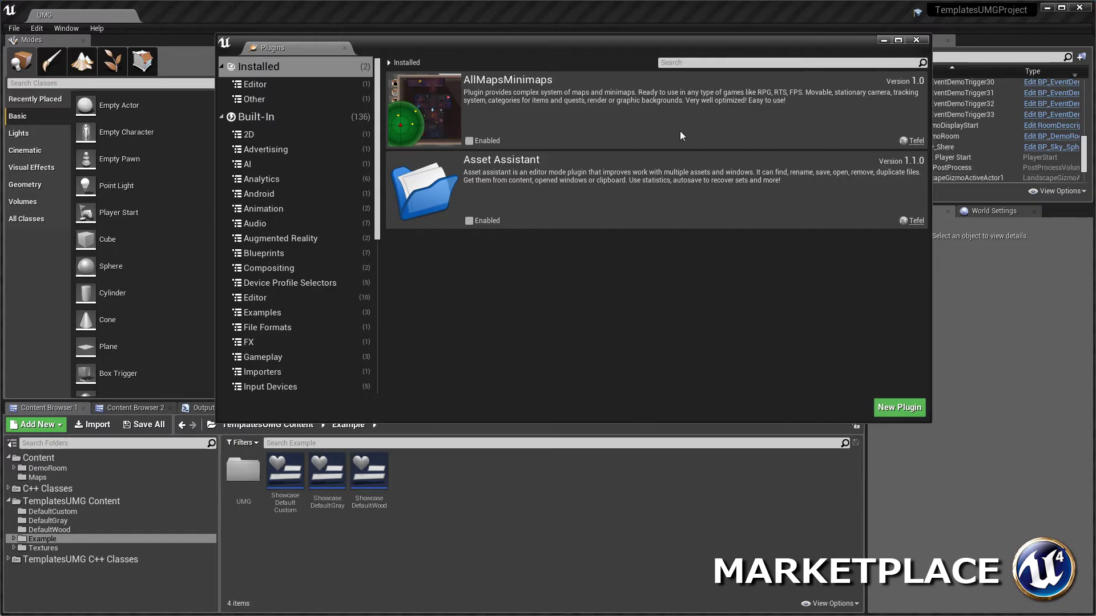
pyautogui.moveTo(377, 188); pyautogui.dragTo(372, 345)
pyautogui.click(265, 371)
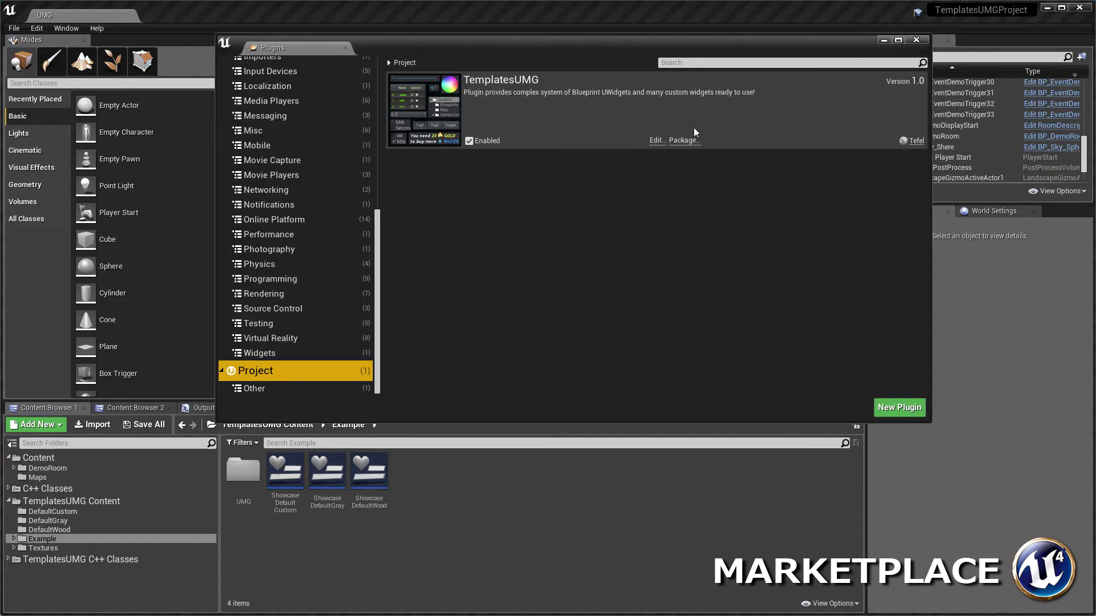
# Review the editable properties of the TemplatesUMG plugin, accept them unchanged, and close the Plugins window
pyautogui.click(658, 140)
pyautogui.moveTo(506, 134); pyautogui.dragTo(521, 56)
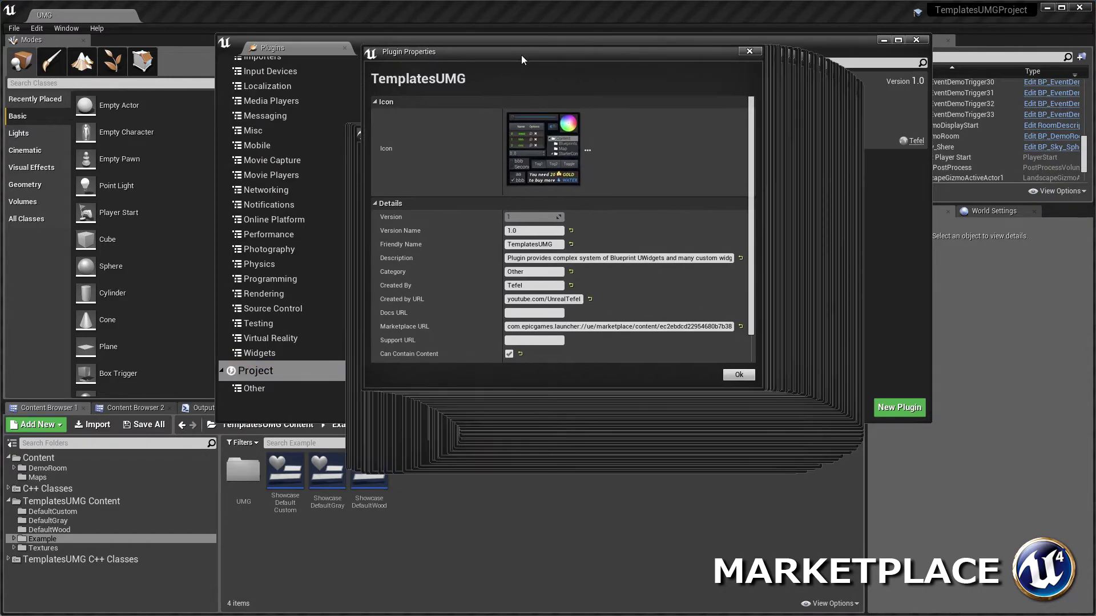
pyautogui.scroll(-1, 478, 235)
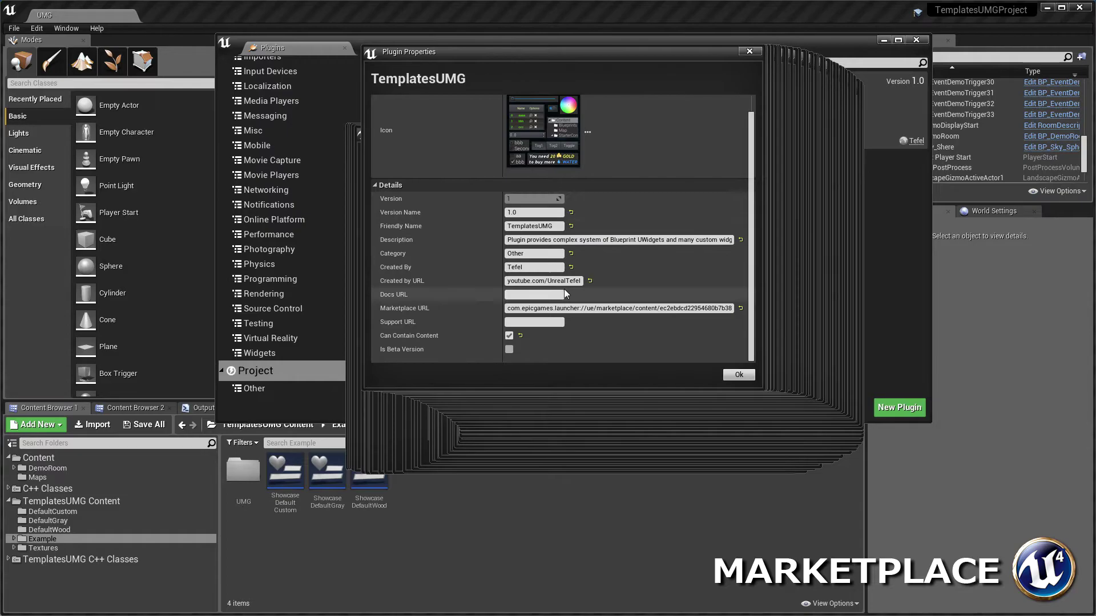
pyautogui.scroll(1, 478, 235)
pyautogui.click(731, 378)
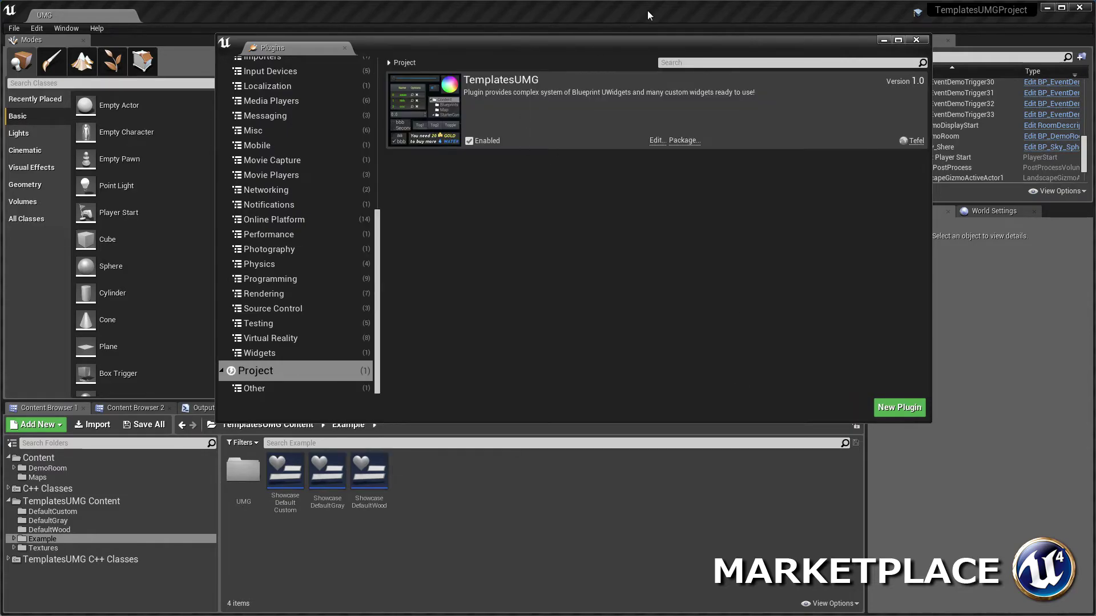
pyautogui.click(917, 41)
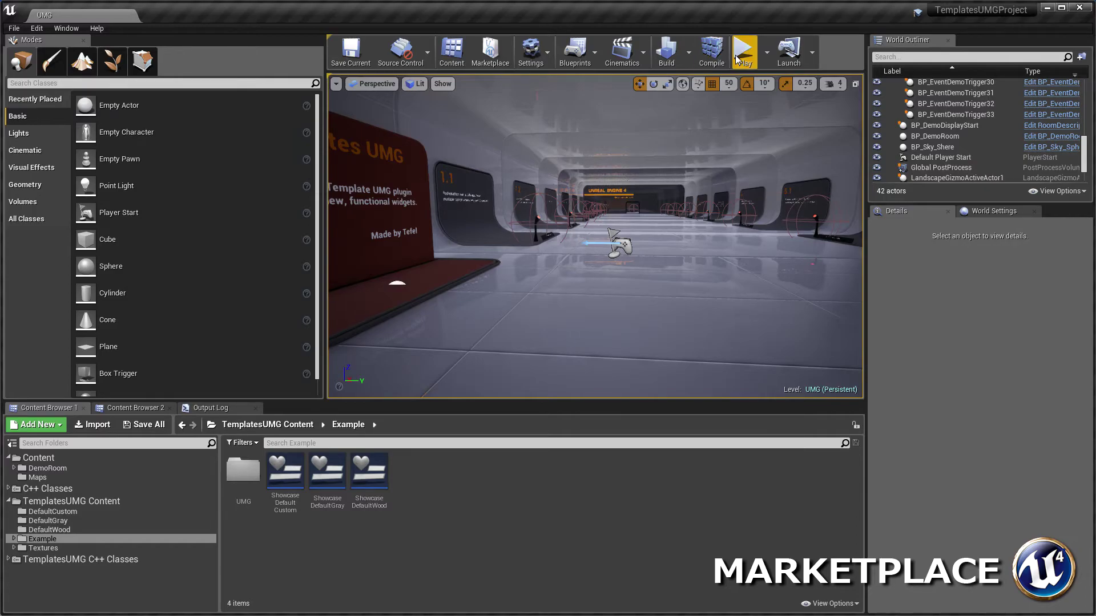
# Open the Project Settings and show the Templates UMG Settings in the Editor category
pyautogui.click(530, 54)
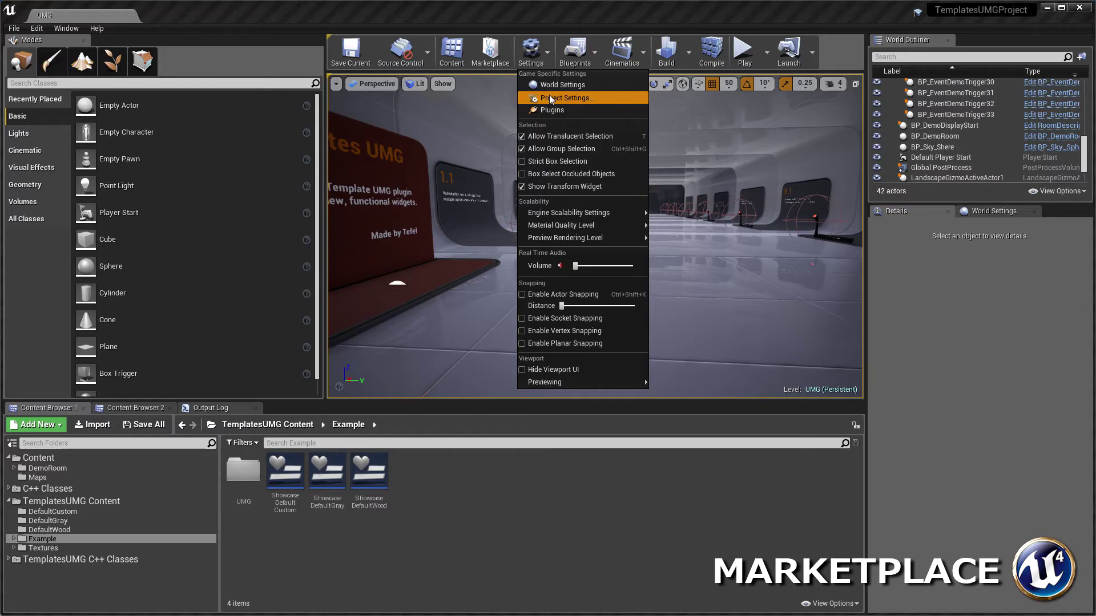
pyautogui.click(567, 98)
pyautogui.scroll(-10, 267, 114)
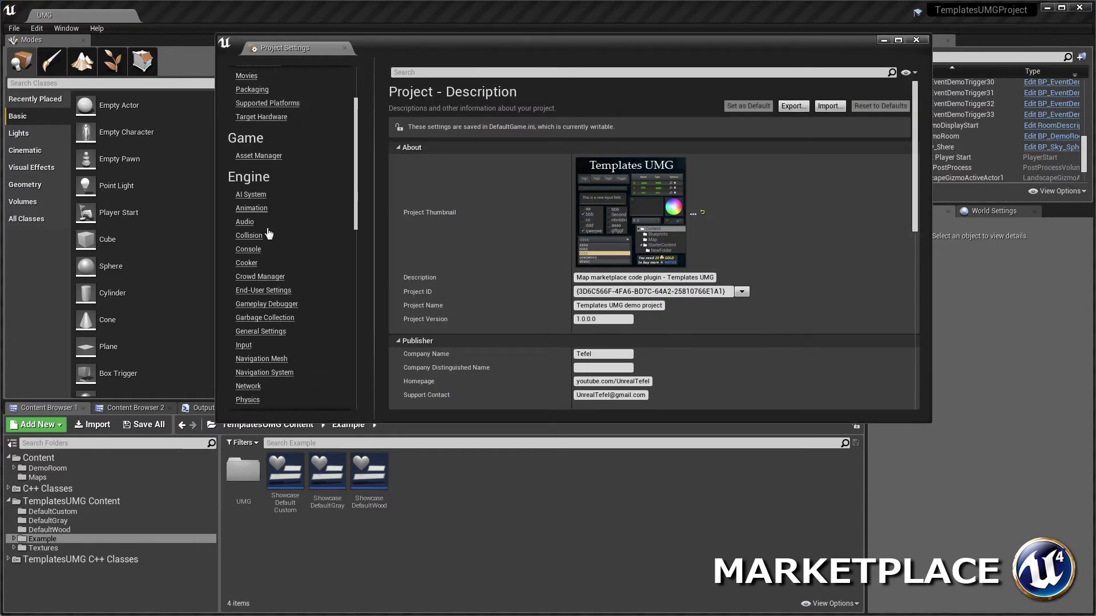
pyautogui.scroll(-4, 284, 176)
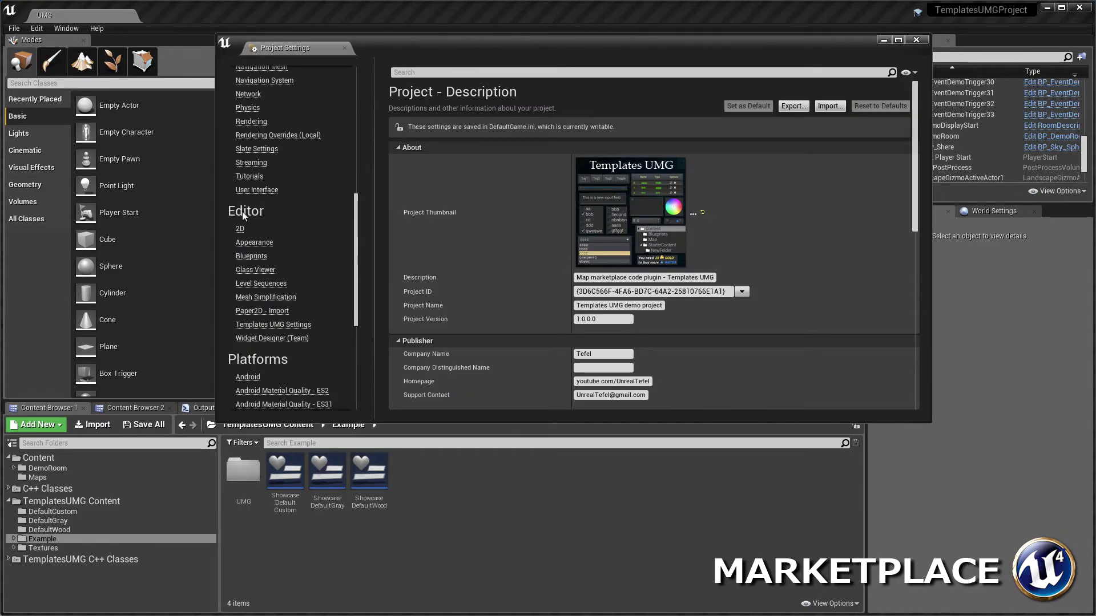
pyautogui.click(242, 324)
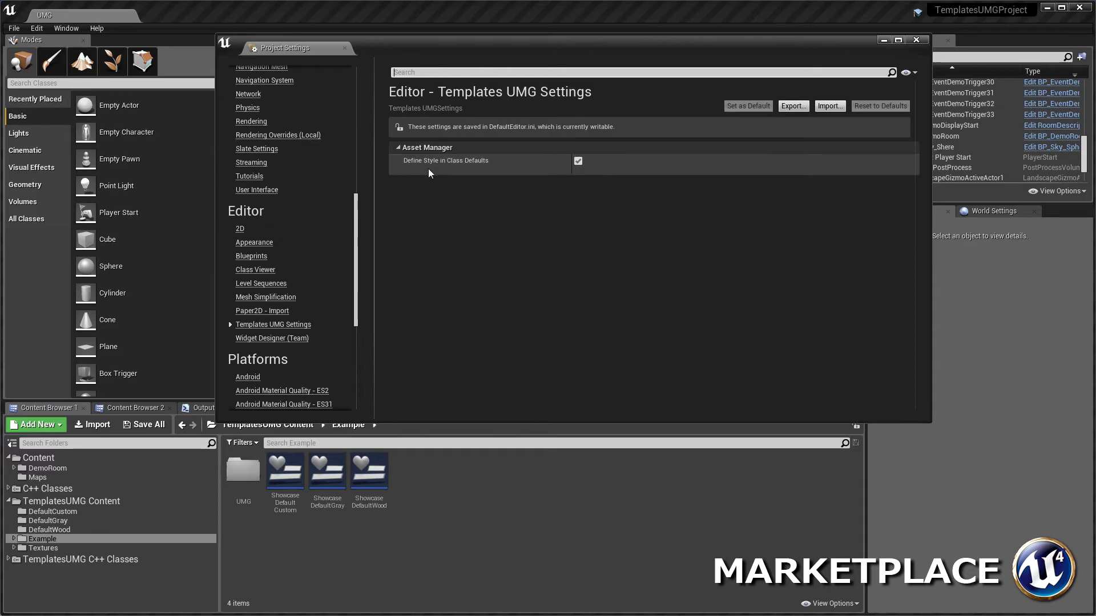
# Disable the Define Style in Class Defaults option under Asset Manager and enable it again
pyautogui.click(577, 161)
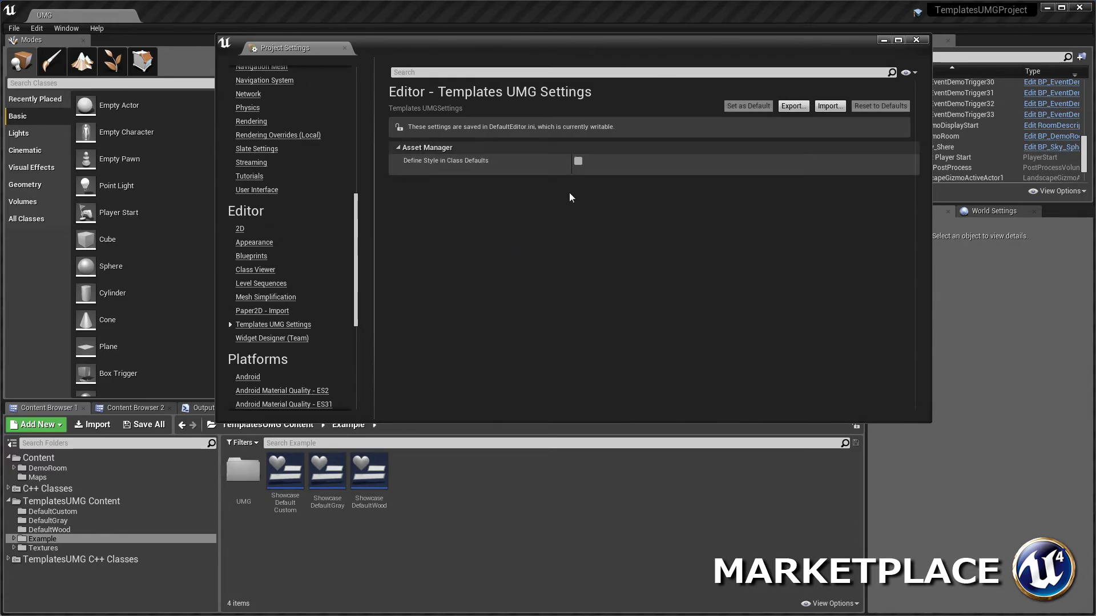
pyautogui.click(578, 160)
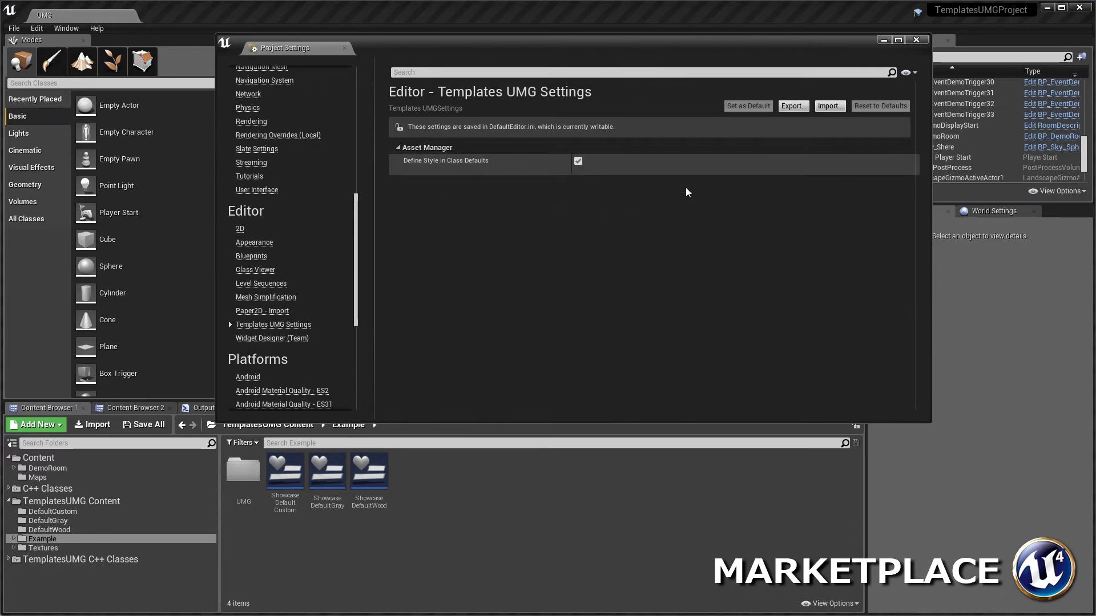
pyautogui.scroll(-3, 248, 263)
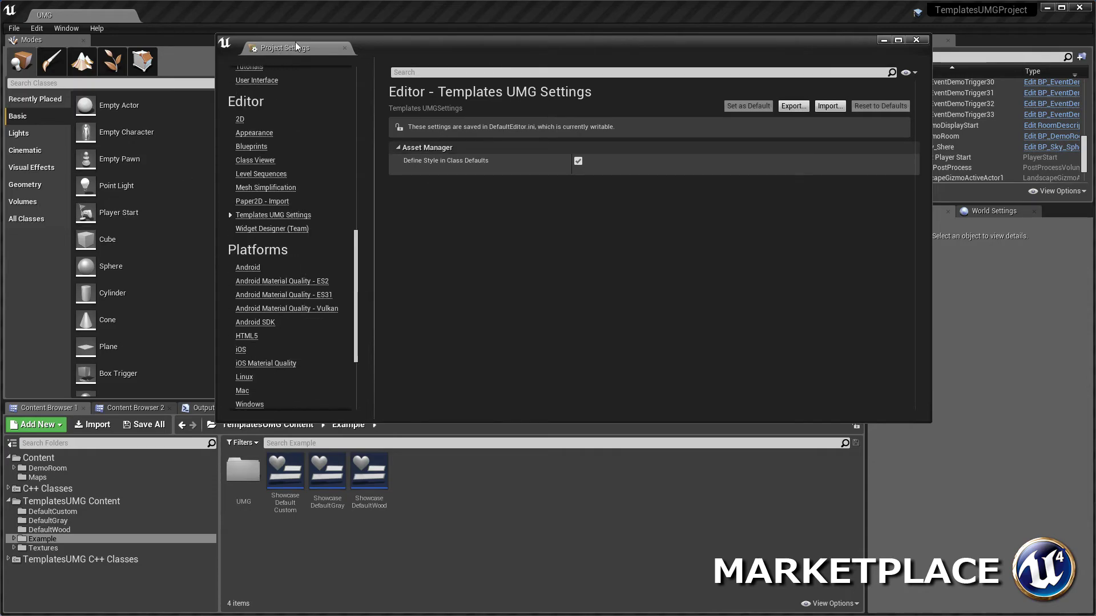
pyautogui.scroll(5, 274, 230)
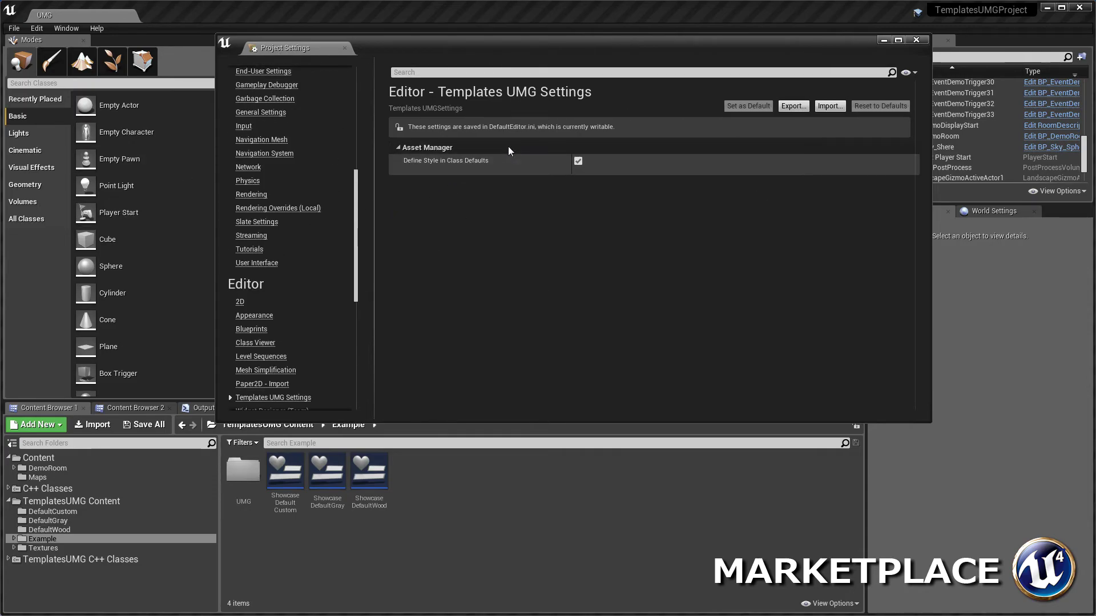
pyautogui.scroll(-5, 269, 297)
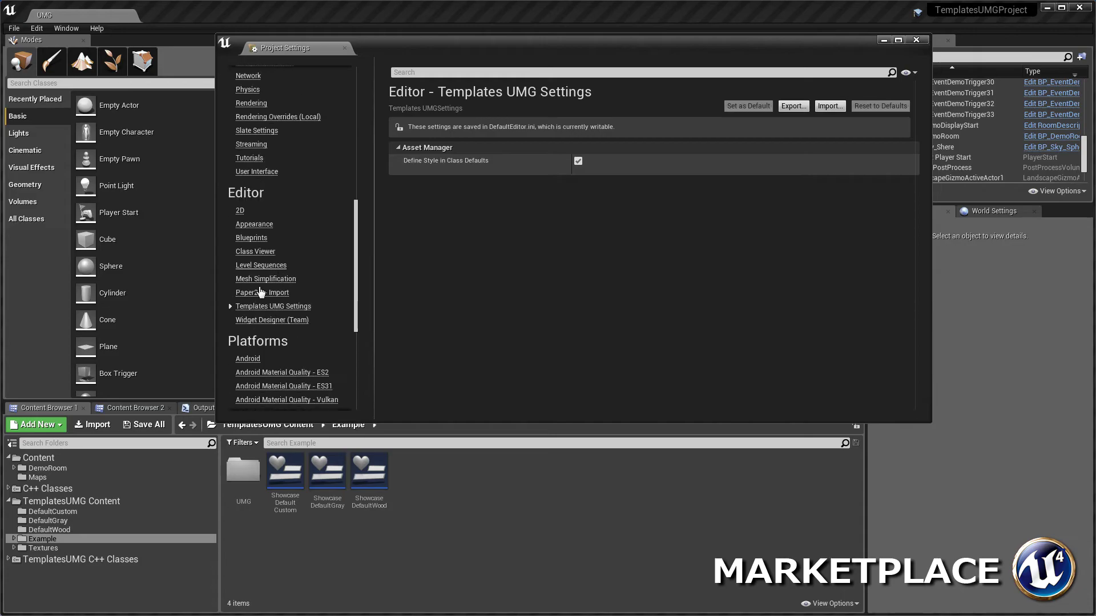